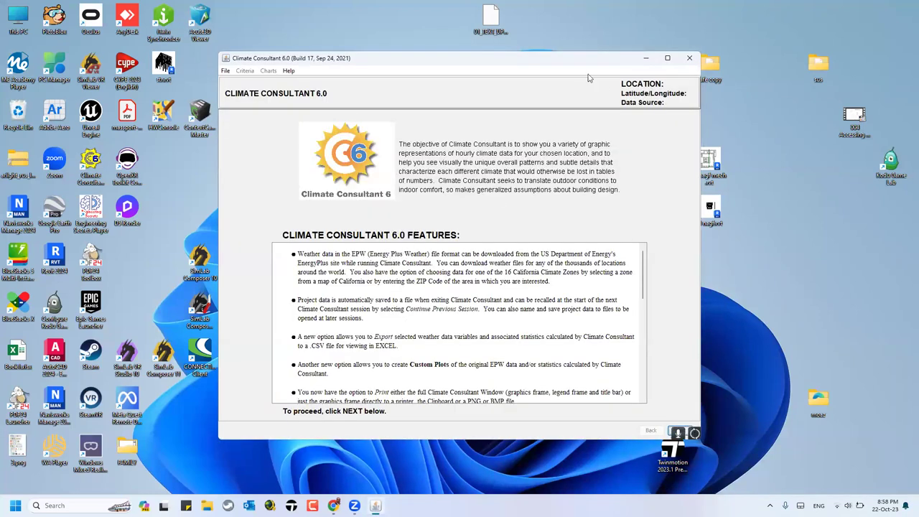
Step: Start a new project past the introduction and instructions, and set its units to Metric
{"action": "left_click_drag", "start_coordinate": [563, 61], "coordinate": [499, 35]}
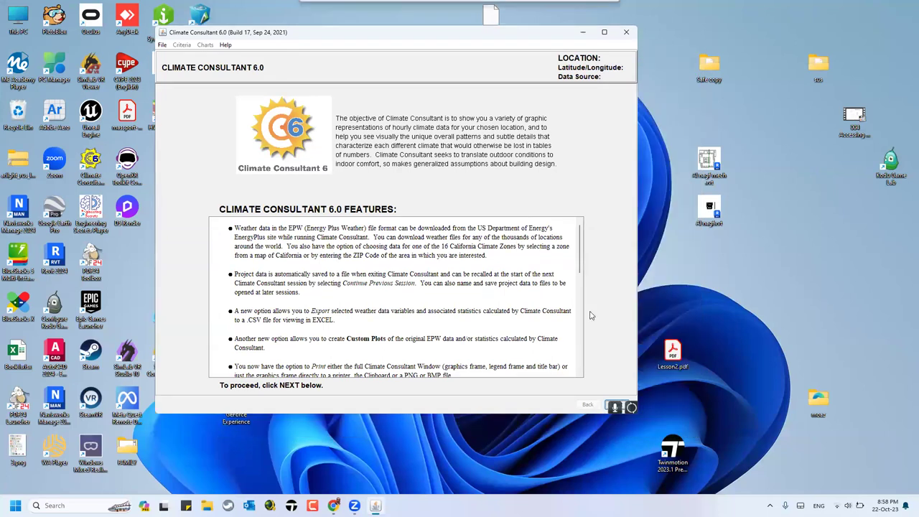
{"action": "left_click", "coordinate": [621, 407]}
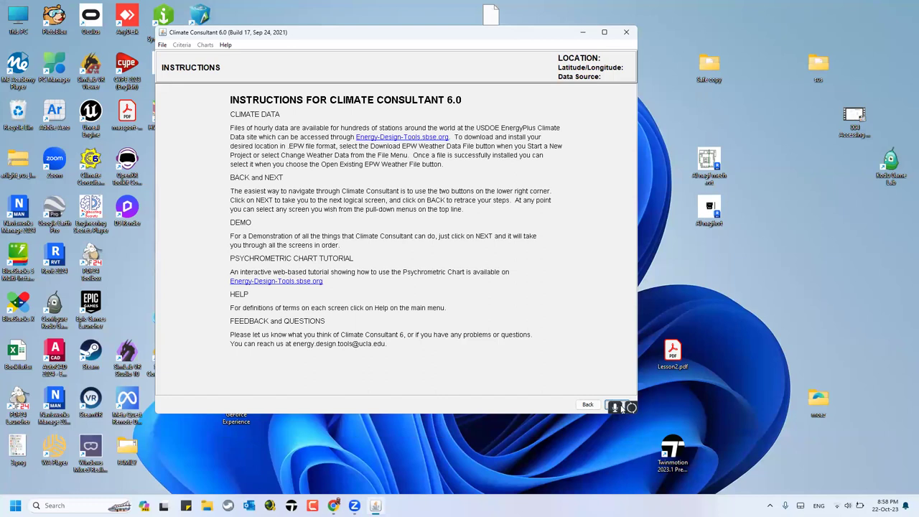
{"action": "left_click", "coordinate": [621, 406]}
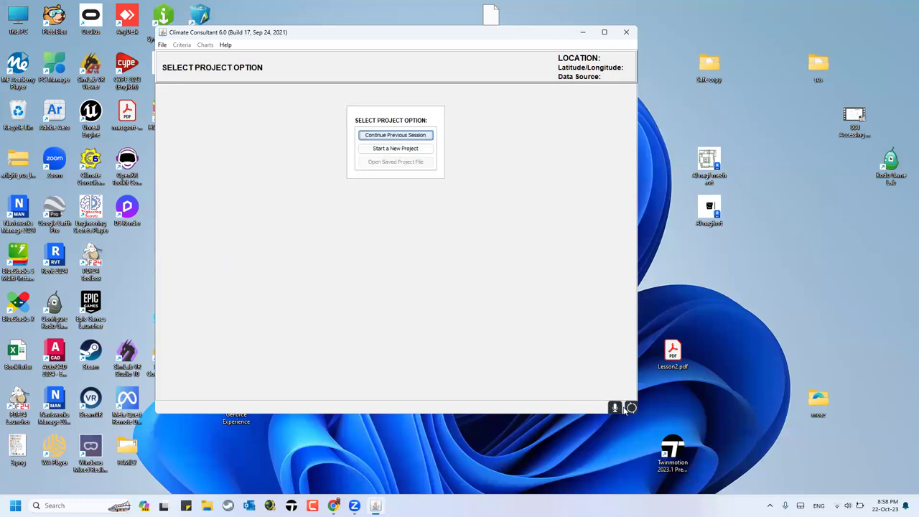
{"action": "left_click", "coordinate": [423, 153]}
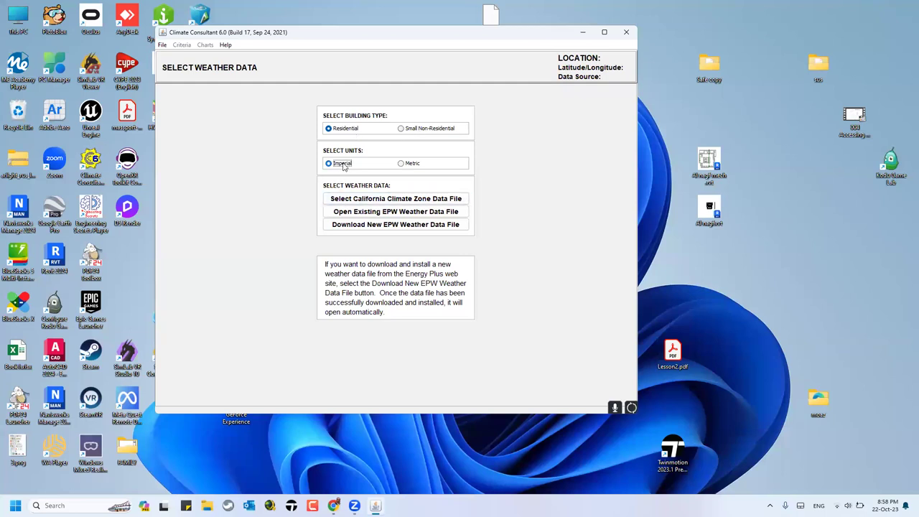
{"action": "left_click", "coordinate": [411, 165]}
Step: View the California climate zone map and the list of existing EPW weather files, closing each without loading data
{"action": "left_click", "coordinate": [383, 205]}
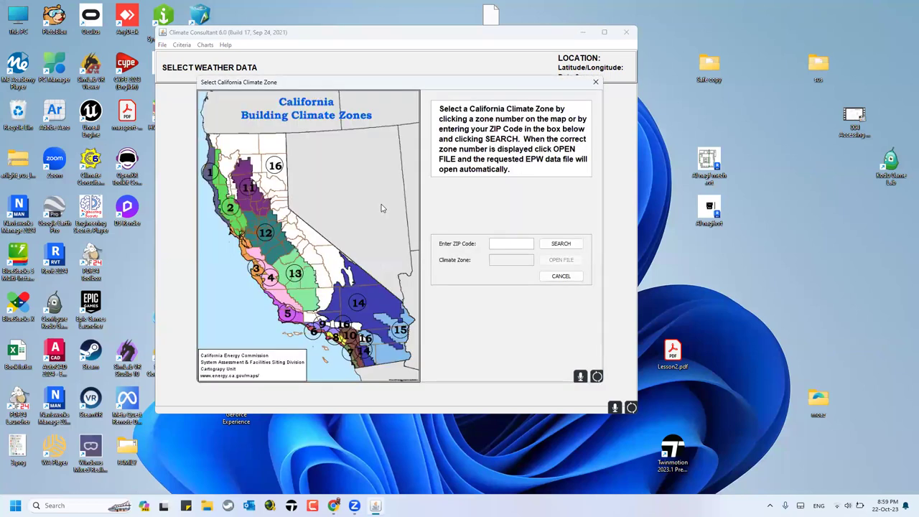
{"action": "left_click", "coordinate": [269, 169]}
{"action": "left_click", "coordinate": [596, 82]}
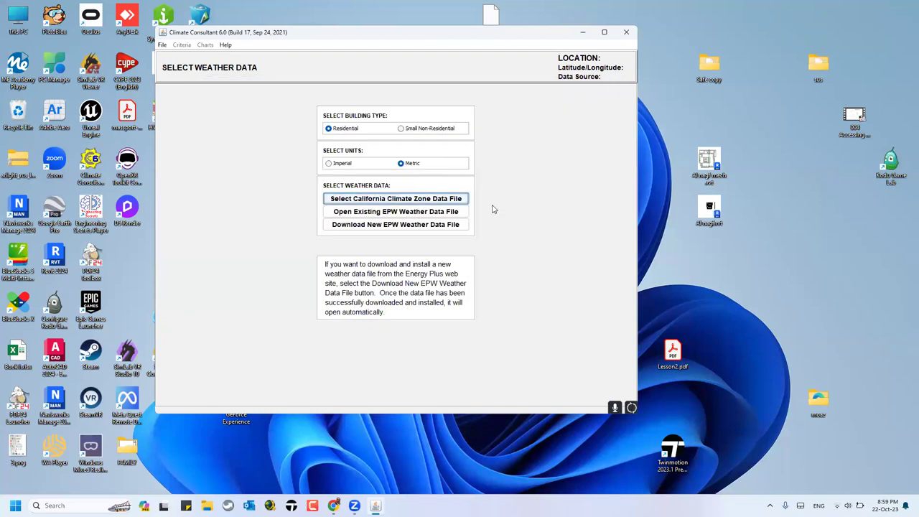
{"action": "left_click", "coordinate": [402, 211]}
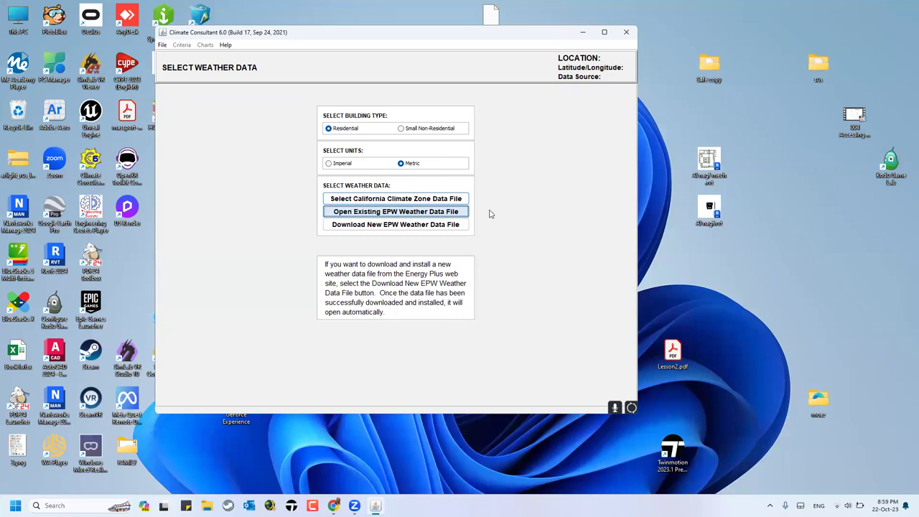
{"action": "left_click", "coordinate": [454, 211]}
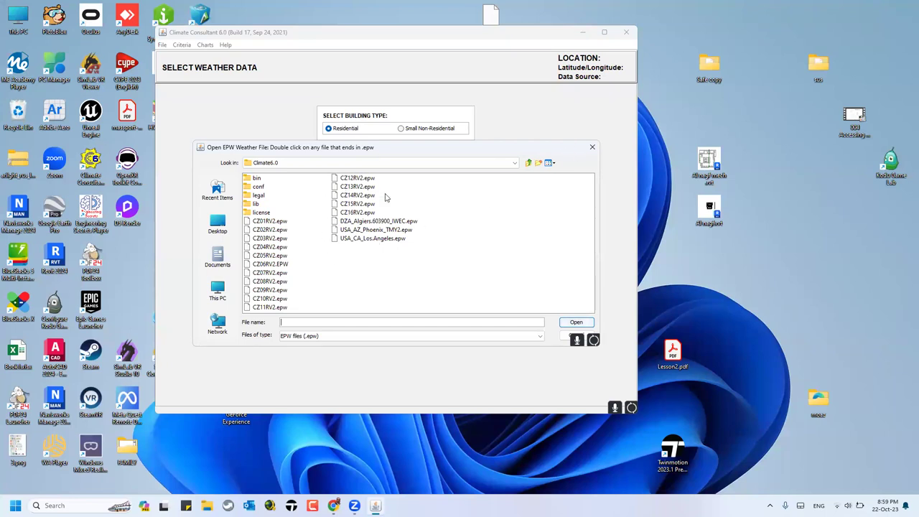
{"action": "left_click", "coordinate": [591, 148]}
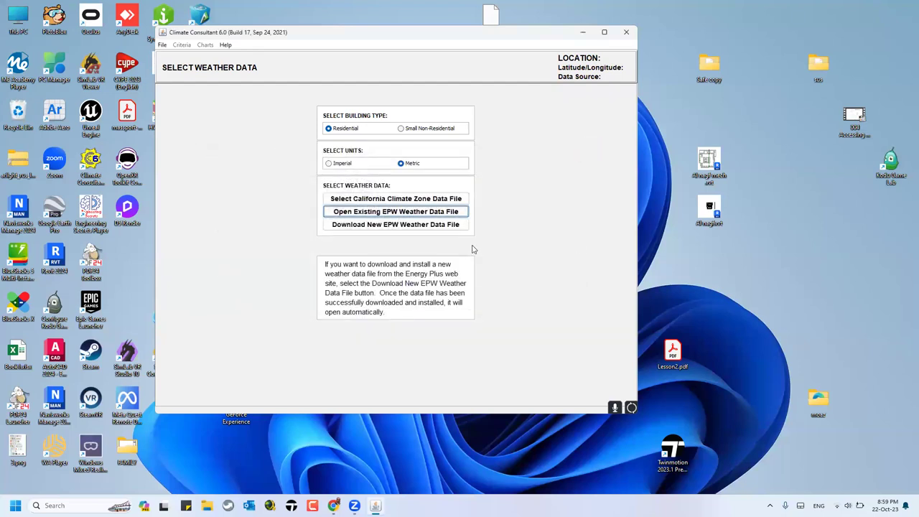
Step: Open the EnergyPlus weather download page for Cairo Intl Airport 623660 (ETMY) in Egypt, Africa, and copy the epw link
{"action": "left_click", "coordinate": [377, 229]}
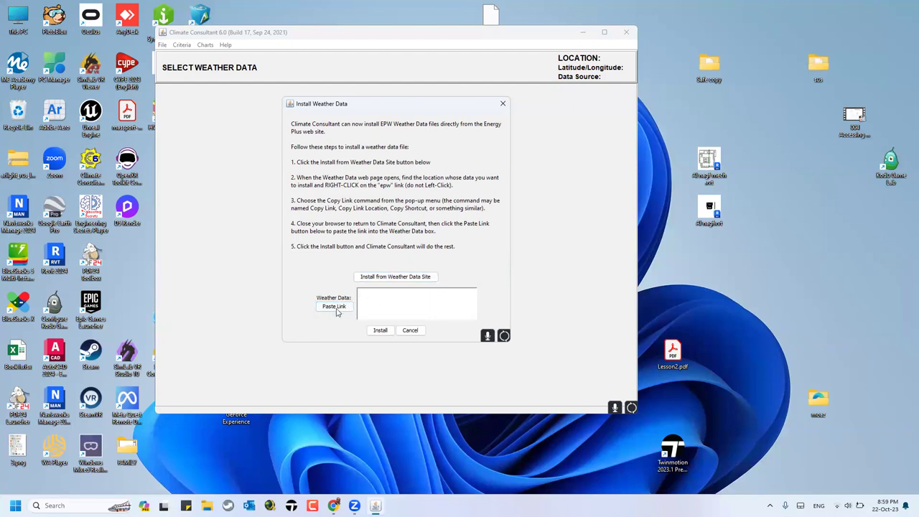
{"action": "left_click", "coordinate": [385, 280]}
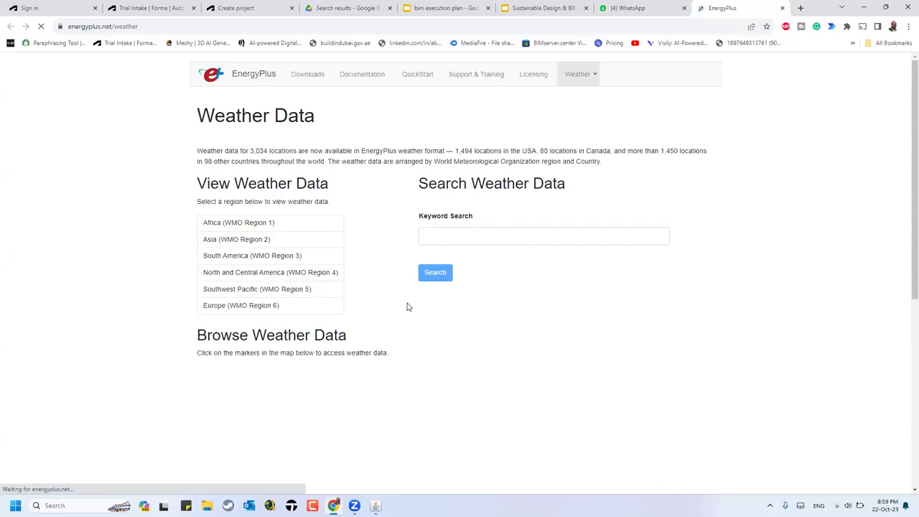
{"action": "left_click", "coordinate": [289, 227]}
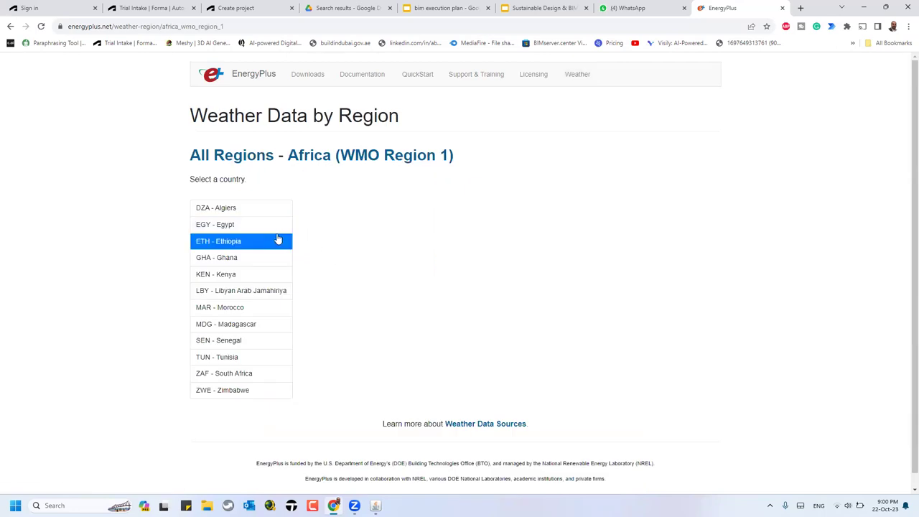
{"action": "left_click", "coordinate": [266, 231]}
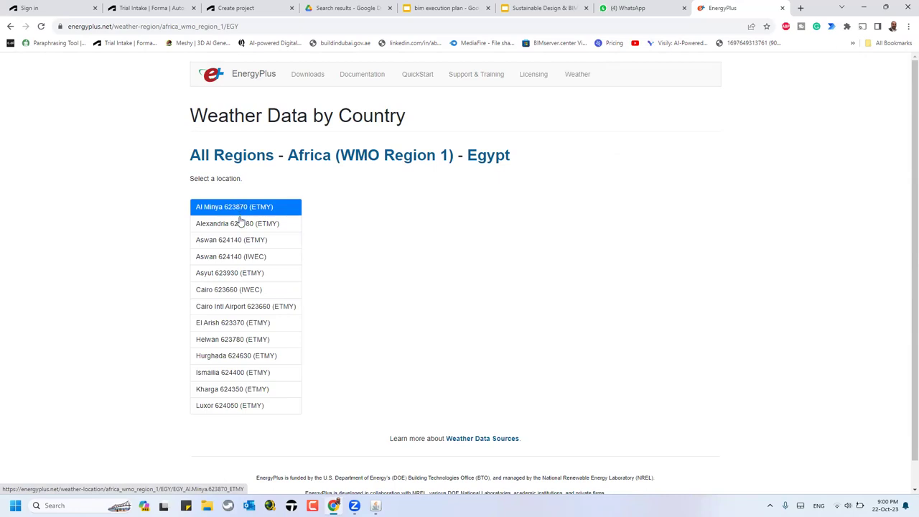
{"action": "left_click", "coordinate": [277, 306]}
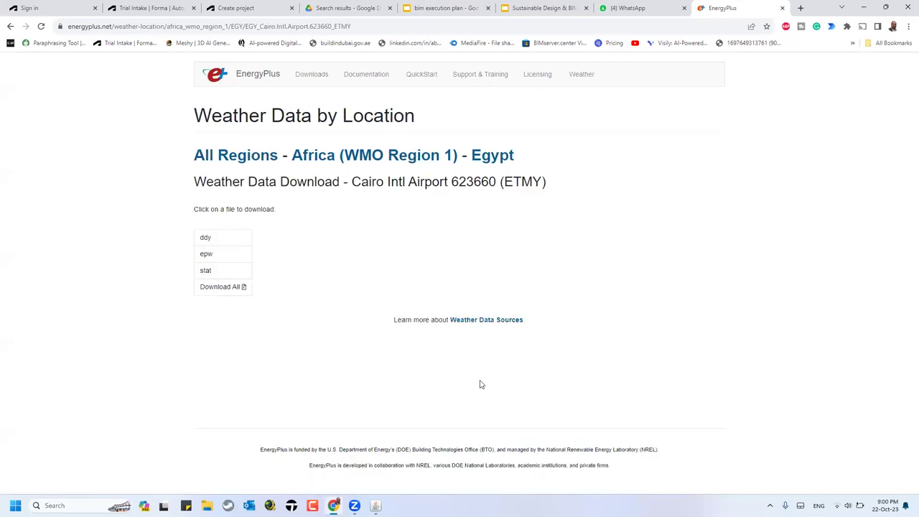
{"action": "right_click", "coordinate": [236, 259]}
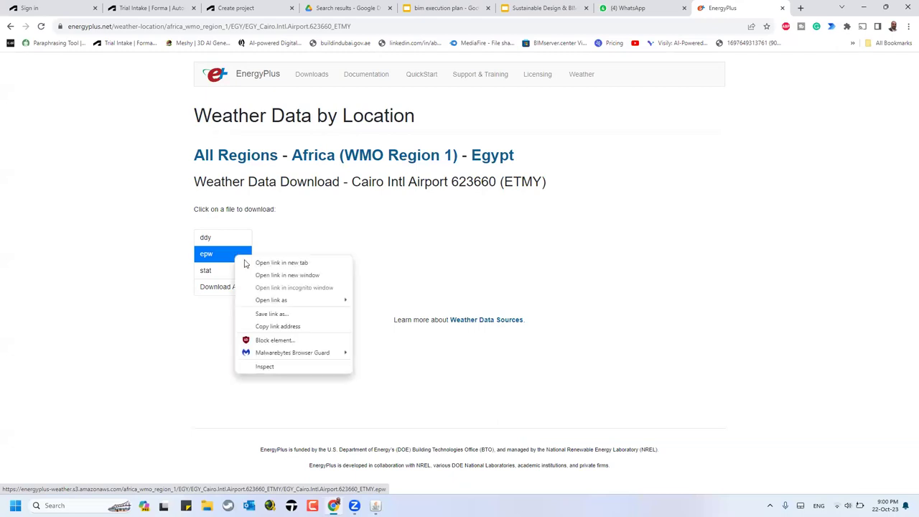
{"action": "left_click", "coordinate": [288, 326]}
Step: Download the Cairo airport epw file, saving it to the DATA (D:) drive
{"action": "left_click", "coordinate": [221, 255]}
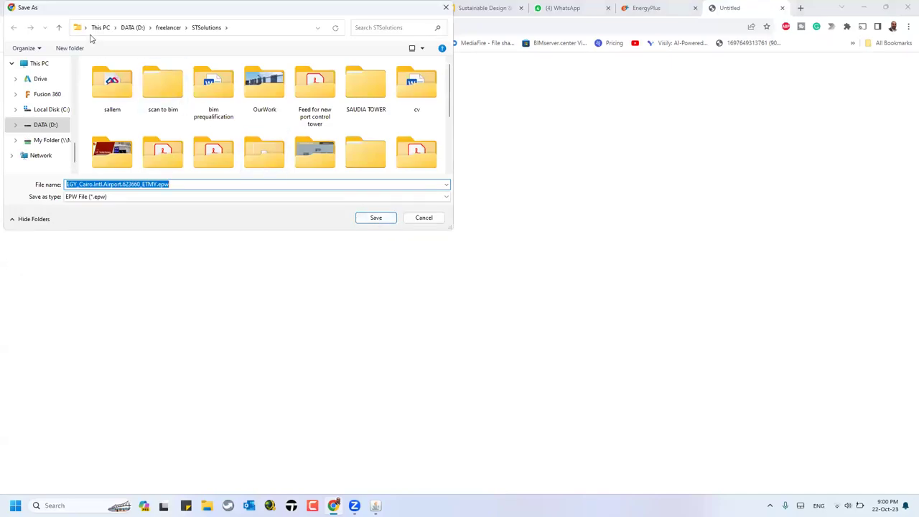
{"action": "left_click", "coordinate": [134, 28]}
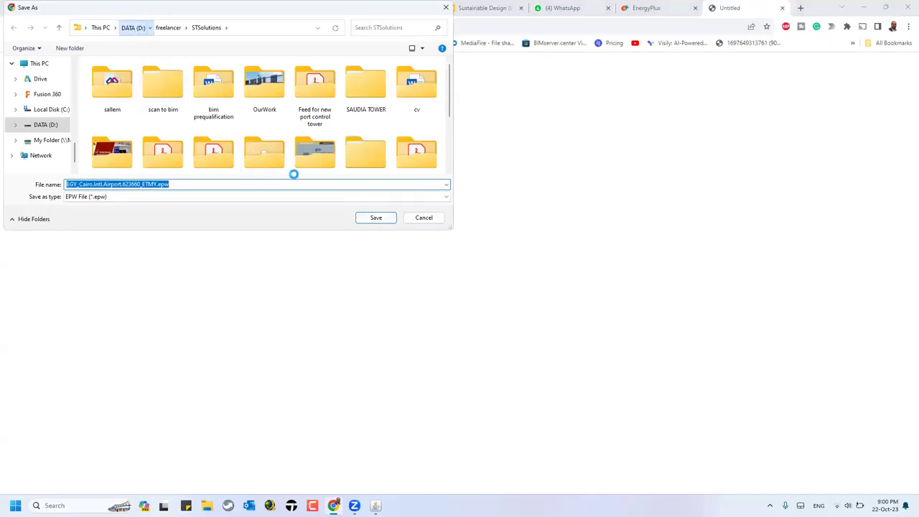
{"action": "left_click", "coordinate": [376, 219]}
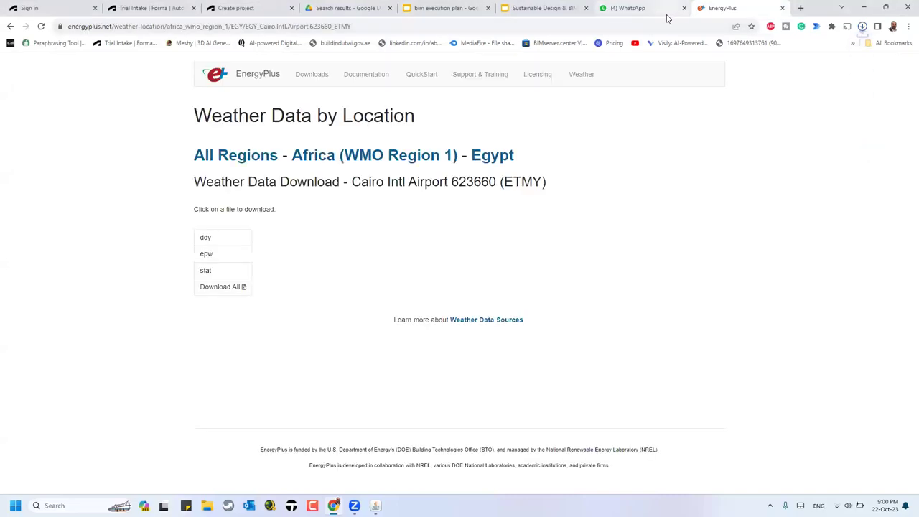
Step: Copy the Cairo epw link address again and install the weather data from it in Climate Consultant
{"action": "right_click", "coordinate": [215, 259]}
{"action": "left_click", "coordinate": [285, 330]}
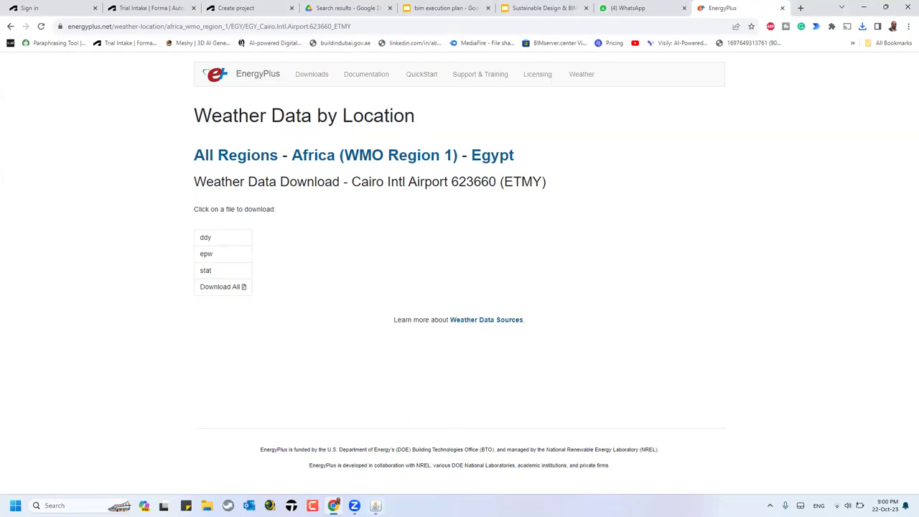
{"action": "left_click", "coordinate": [374, 505]}
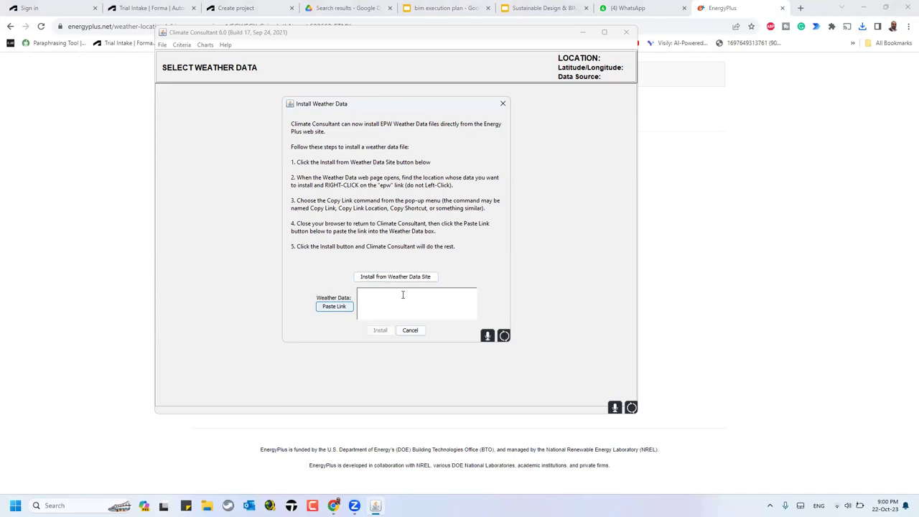
{"action": "key", "text": "ctrl+v"}
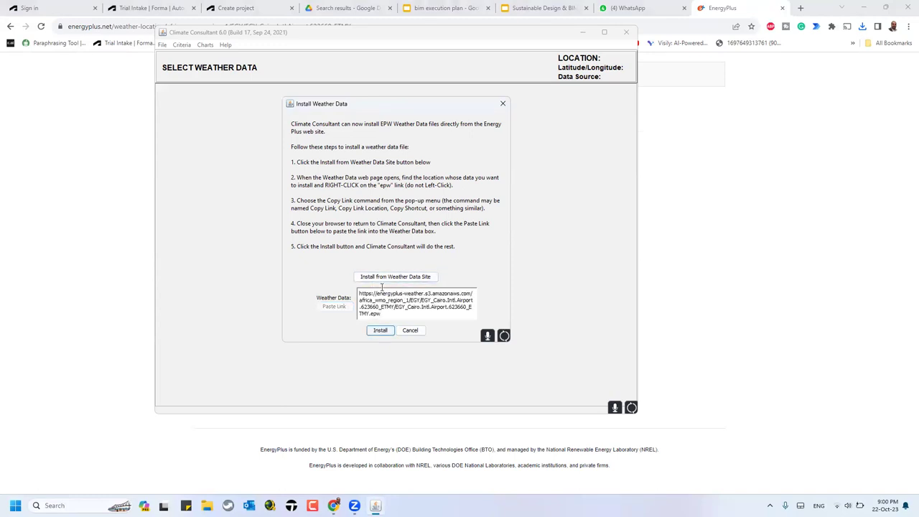
{"action": "left_click", "coordinate": [380, 331]}
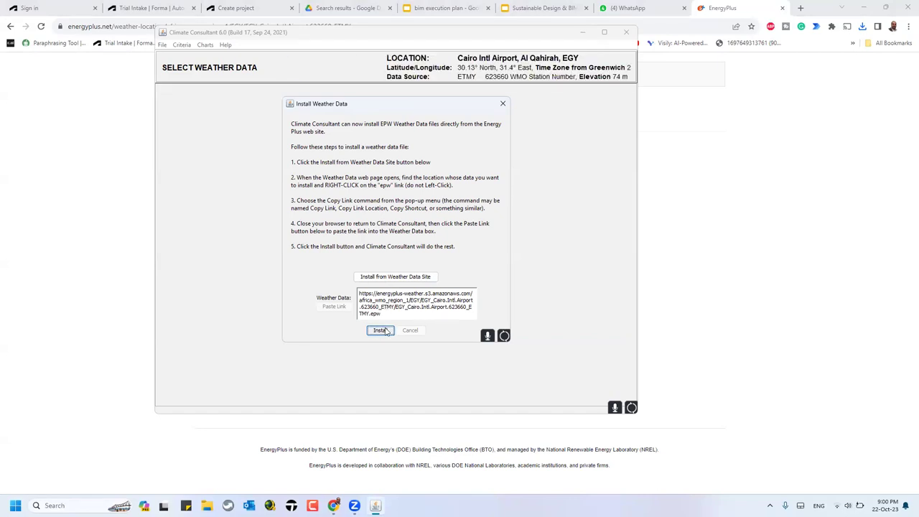
{"action": "left_click", "coordinate": [384, 330]}
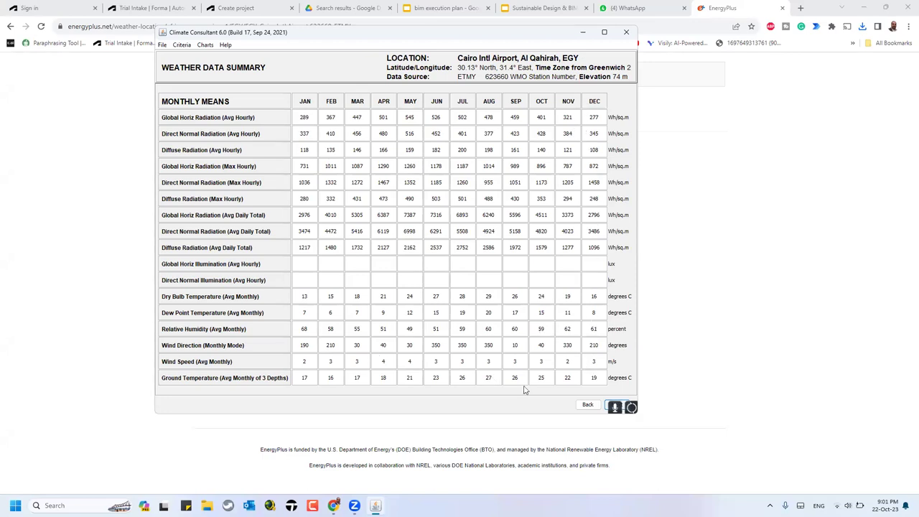
Step: Choose the ASHRAE Standard 55 and Current Handbook of Fundamentals comfort model and continue to its criteria
{"action": "left_click", "coordinate": [607, 405]}
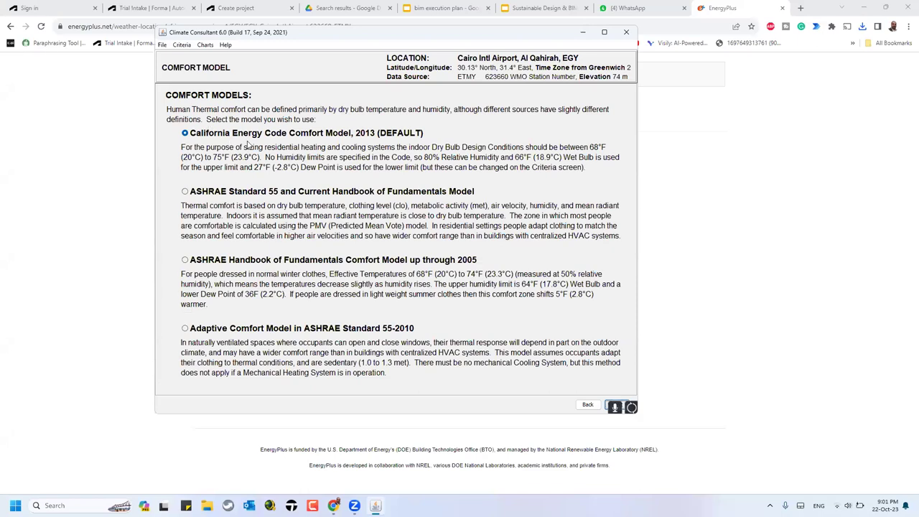
{"action": "left_click", "coordinate": [271, 192]}
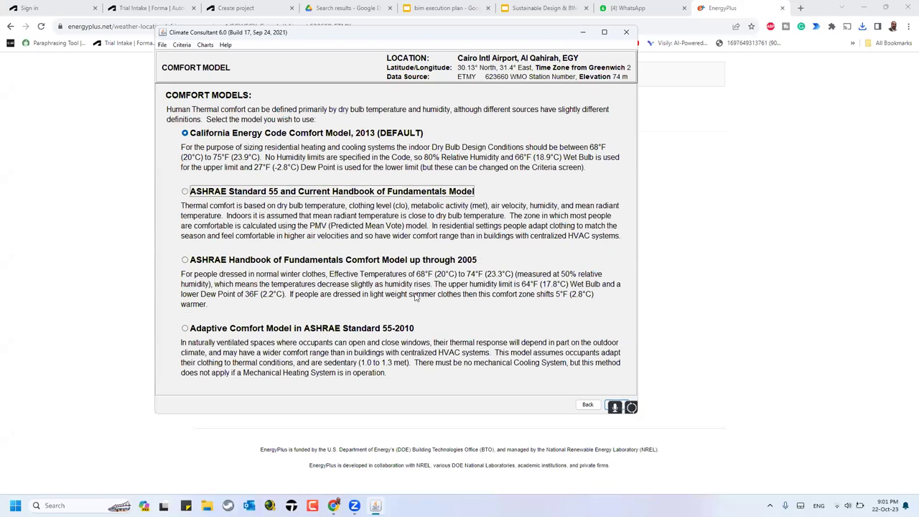
{"action": "left_click", "coordinate": [384, 268]}
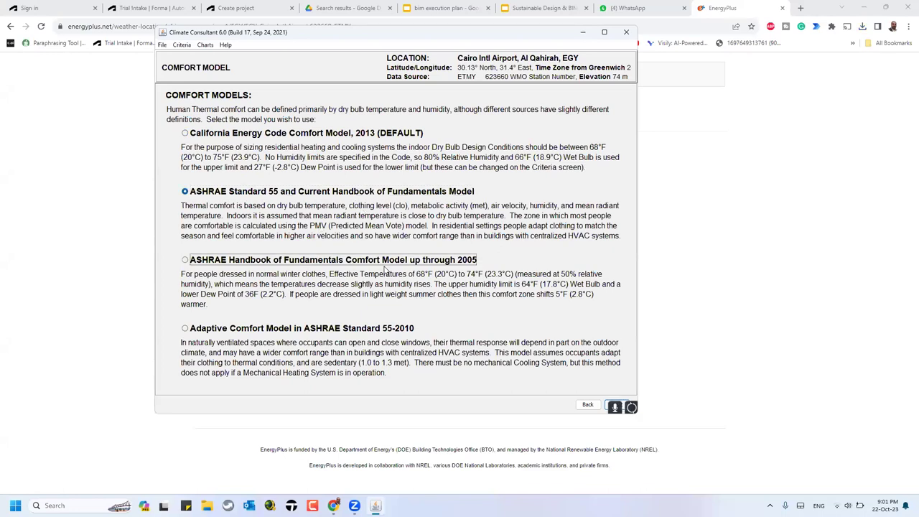
{"action": "left_click", "coordinate": [360, 194]}
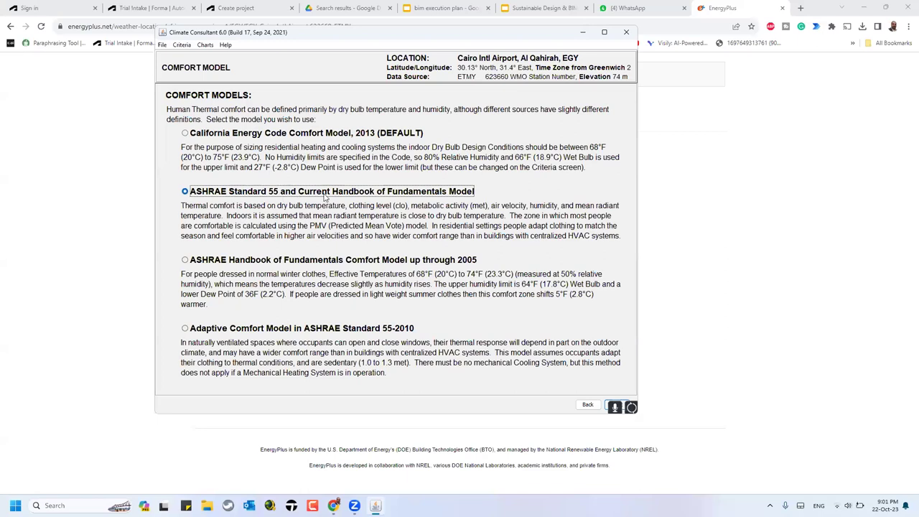
{"action": "left_click", "coordinate": [615, 407]}
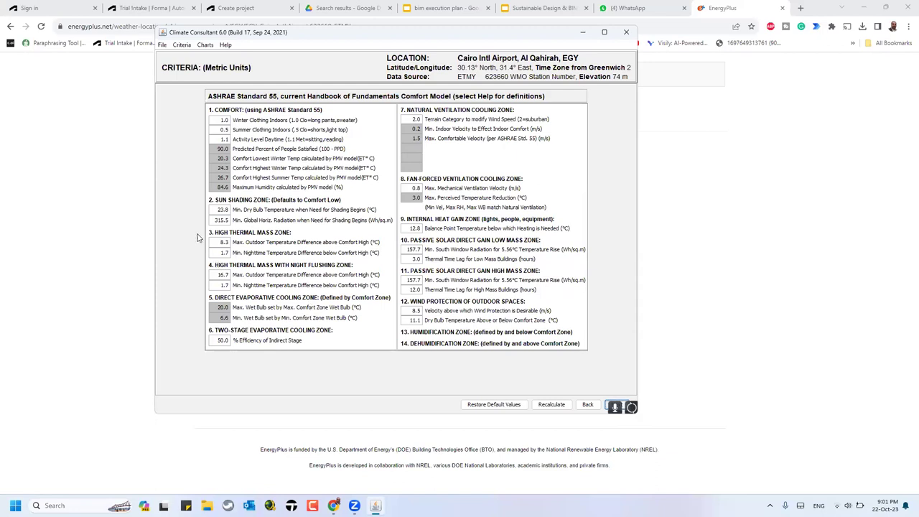
Step: Try .9 as the indoor winter clothing value and restore the default criteria values
{"action": "double_click", "coordinate": [219, 120]}
{"action": "type", "text": ".9"}
{"action": "key", "text": "Tab"}
{"action": "left_click", "coordinate": [515, 404]}
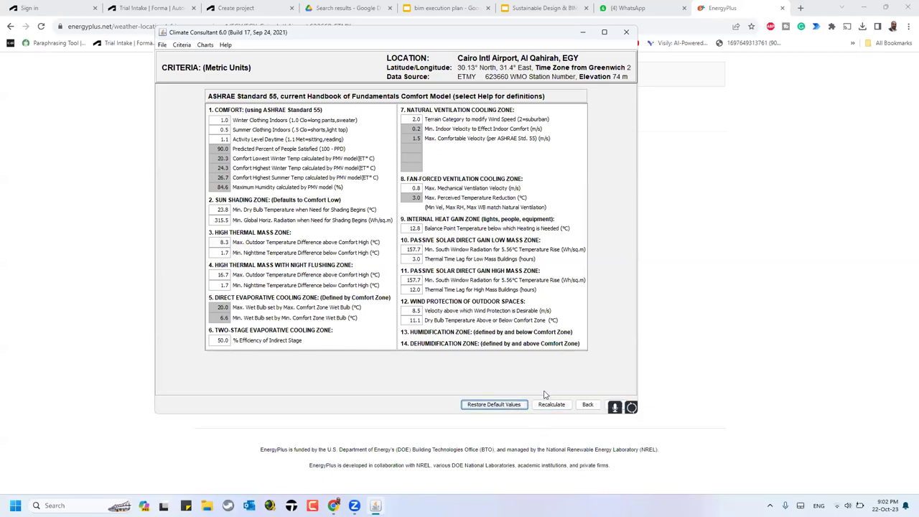
Step: Examine the temperature range, monthly diurnal averages, radiation, illumination, sky cover and wind velocity charts for Cairo in turn
{"action": "left_click", "coordinate": [599, 404]}
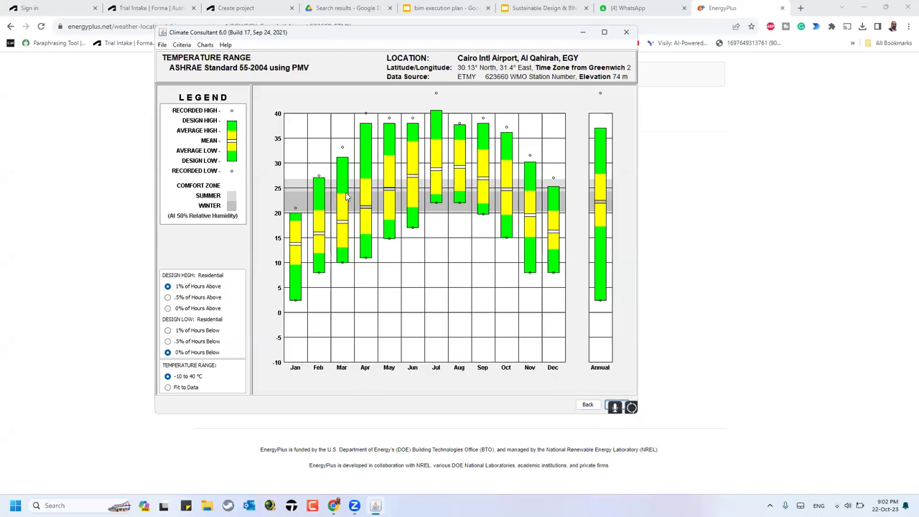
{"action": "left_click", "coordinate": [609, 406]}
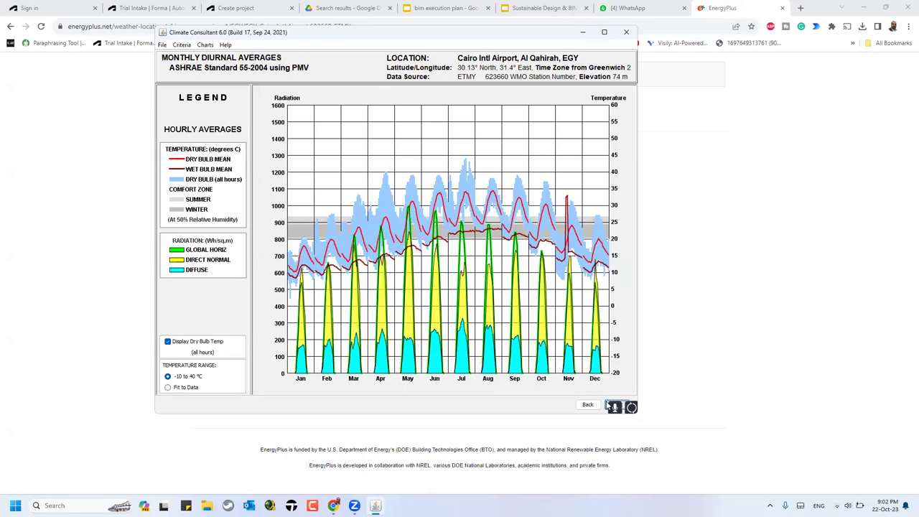
{"action": "left_click", "coordinate": [609, 406]}
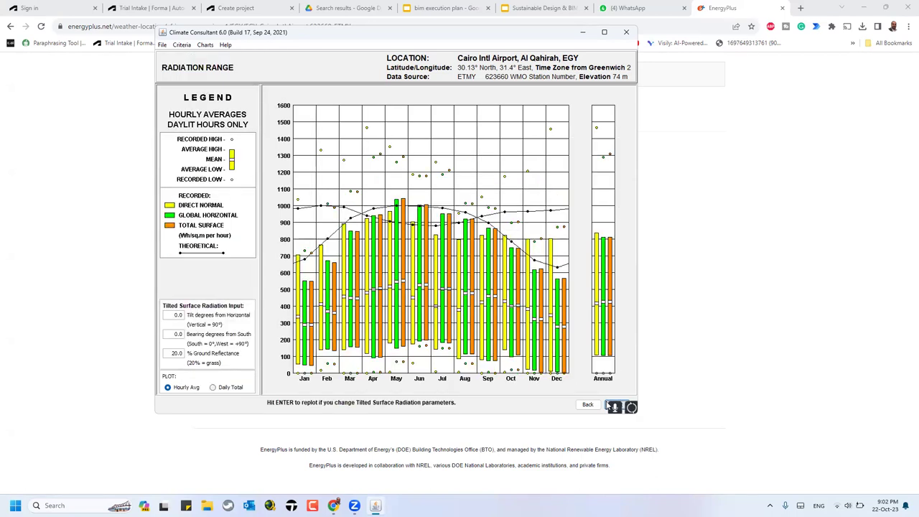
{"action": "left_click", "coordinate": [607, 406]}
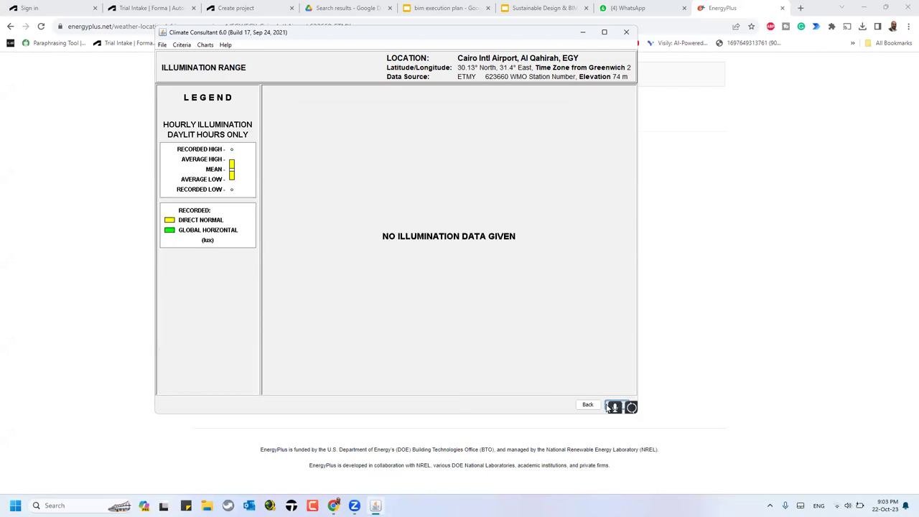
{"action": "left_click", "coordinate": [607, 407]}
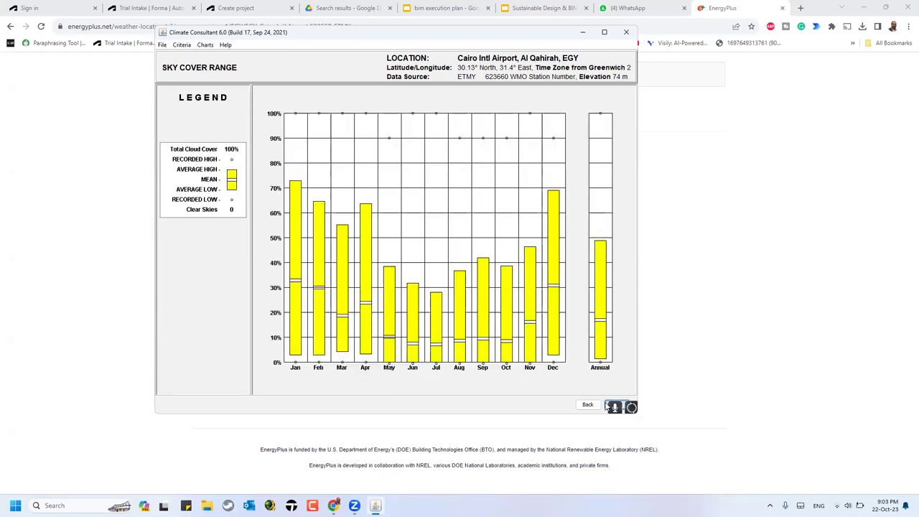
{"action": "left_click", "coordinate": [608, 406]}
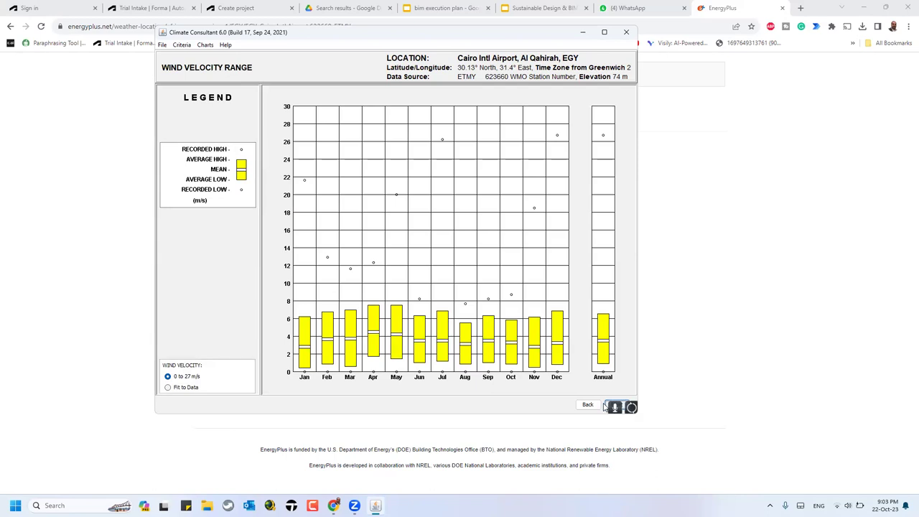
Step: View the monthly average ground temperature chart and compare its fixed -10 to 40 °C range with the range fitted to data
{"action": "left_click", "coordinate": [607, 407]}
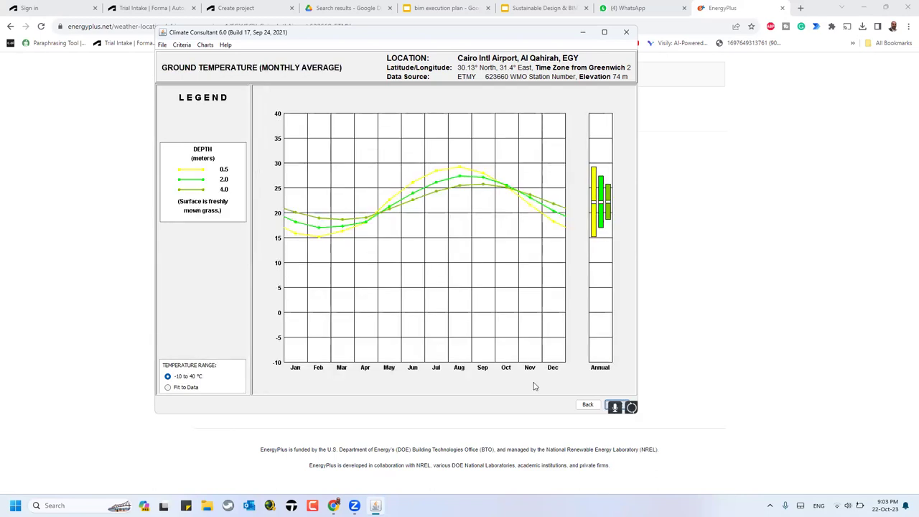
{"action": "left_click", "coordinate": [193, 387]}
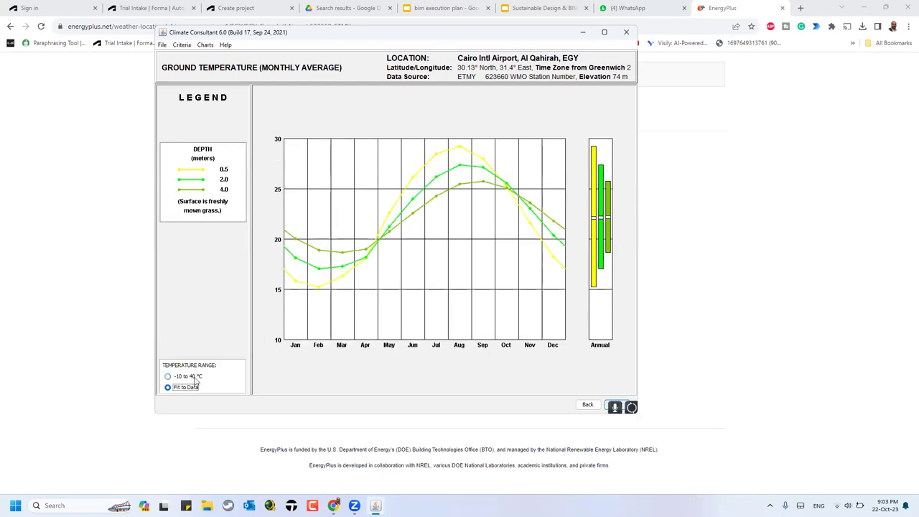
{"action": "left_click", "coordinate": [201, 378]}
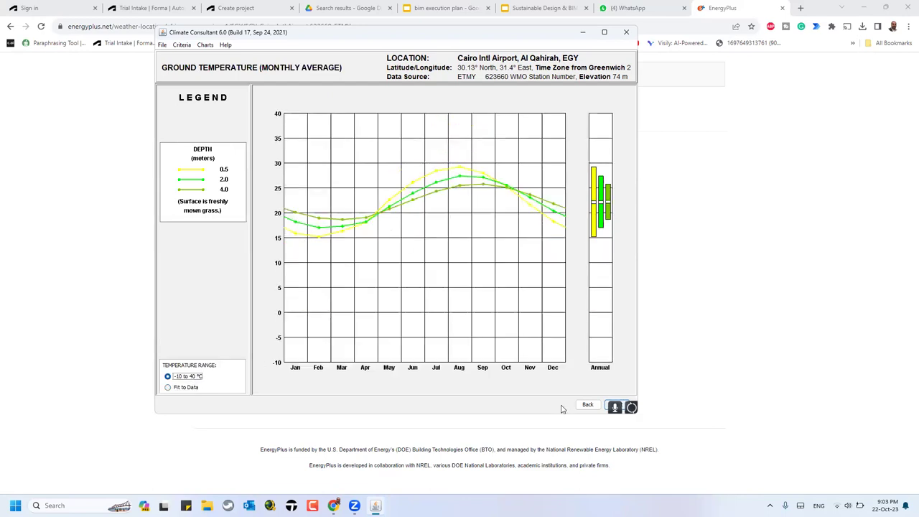
{"action": "left_click", "coordinate": [172, 388]}
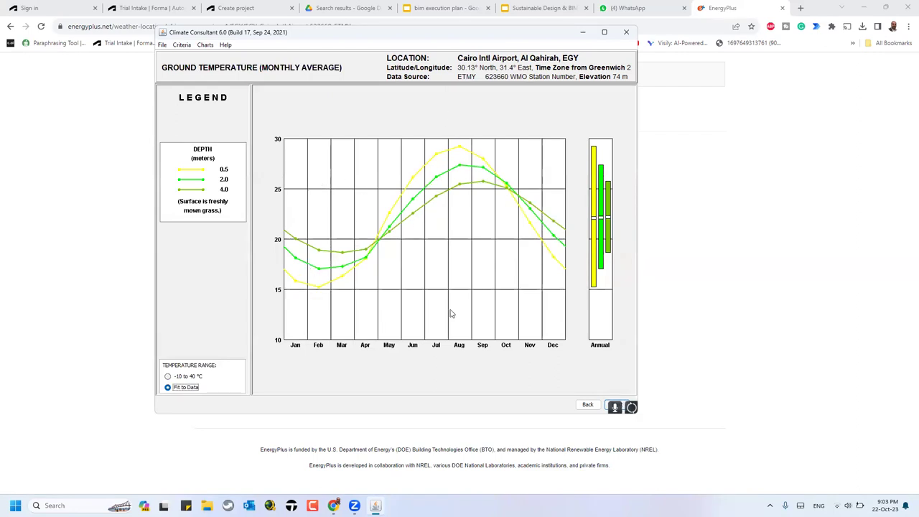
Step: Examine the dry bulb with relative humidity, dry bulb with dew point, sun shading, sun, timetable and 3D charts in turn
{"action": "left_click", "coordinate": [609, 405]}
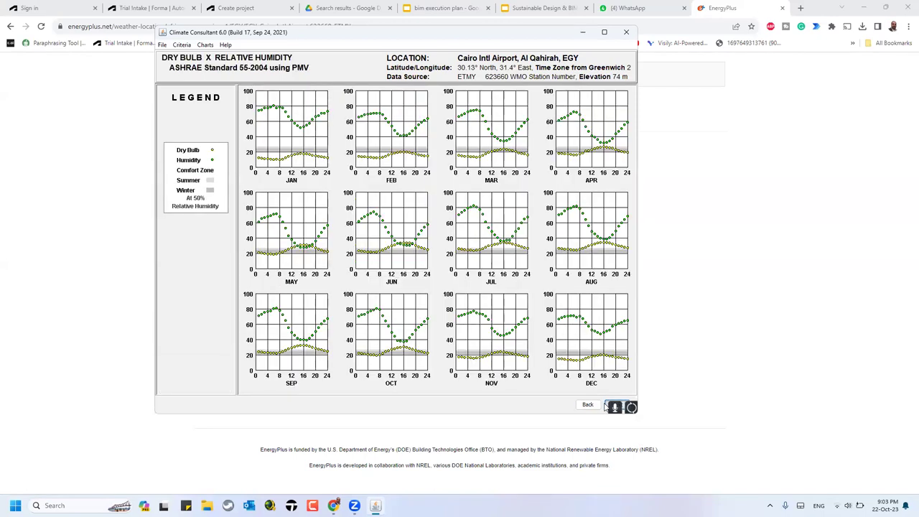
{"action": "left_click", "coordinate": [608, 406]}
{"action": "left_click", "coordinate": [608, 405]}
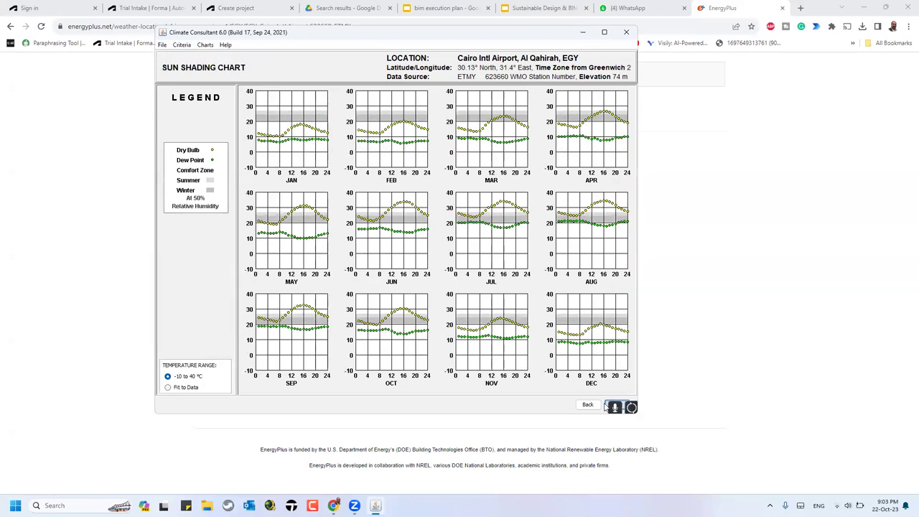
{"action": "left_click", "coordinate": [608, 405]}
{"action": "left_click", "coordinate": [588, 404]}
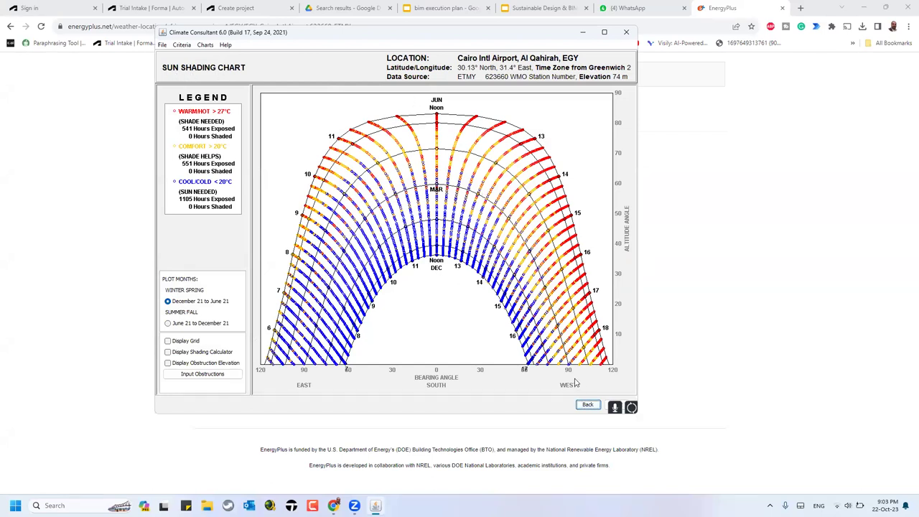
{"action": "left_click", "coordinate": [606, 405]}
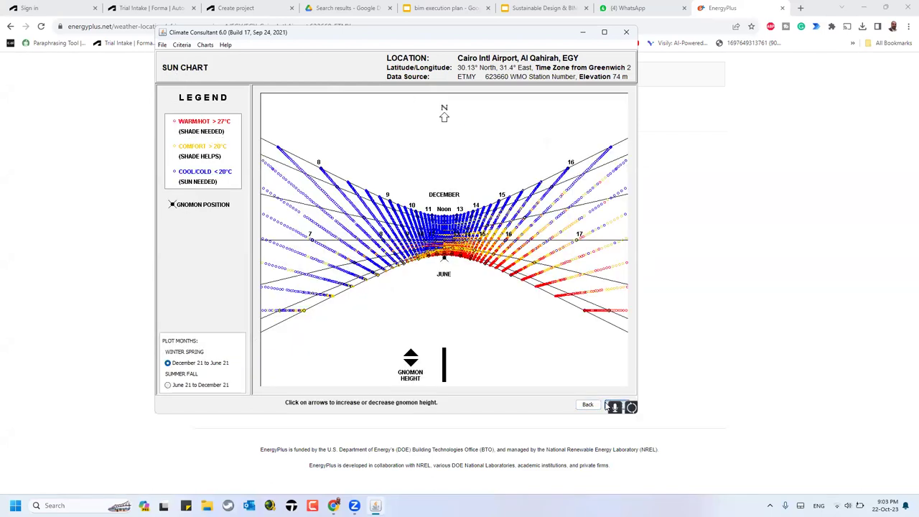
{"action": "left_click", "coordinate": [608, 406]}
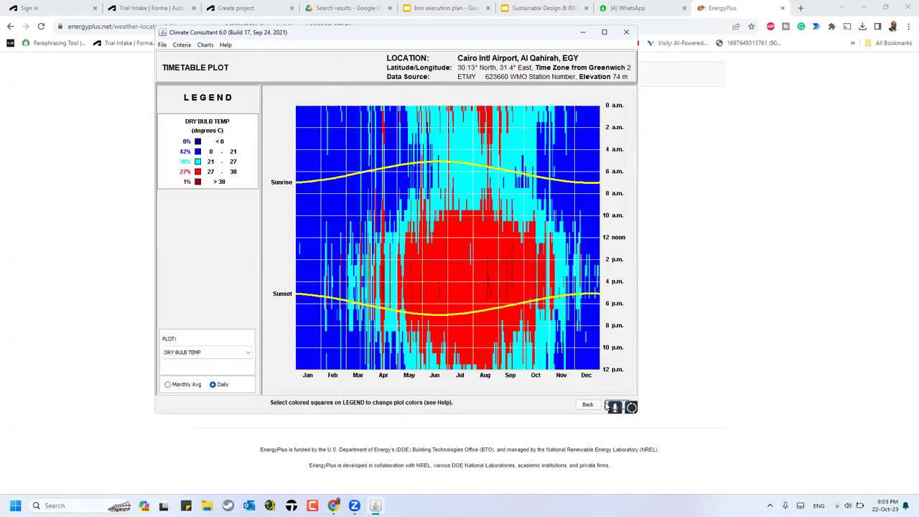
{"action": "left_click", "coordinate": [608, 405]}
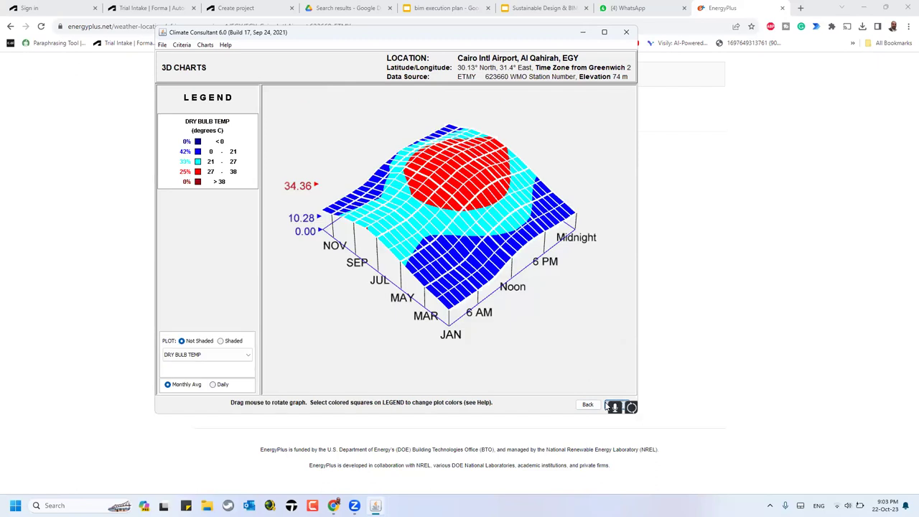
Step: Open the psychrometric chart and continue to the design guidelines with all 16 design strategies selected
{"action": "left_click", "coordinate": [608, 405]}
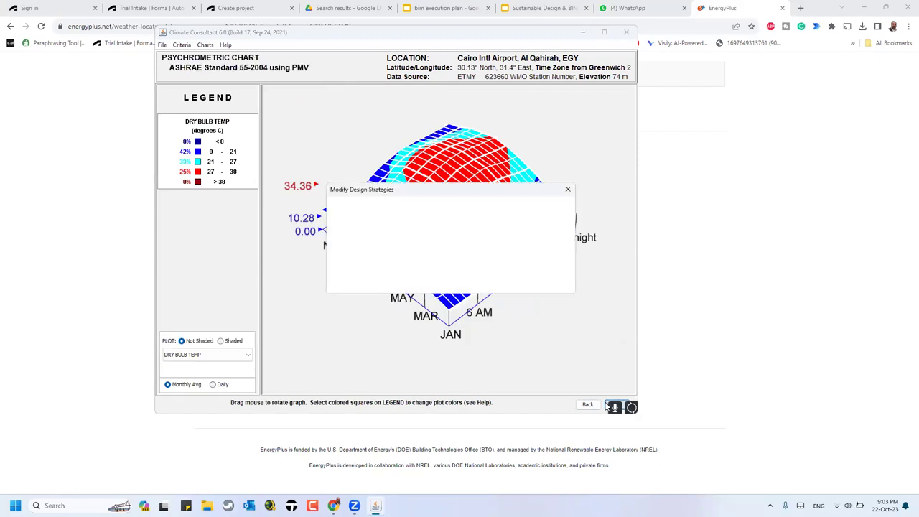
{"action": "left_click", "coordinate": [450, 281]}
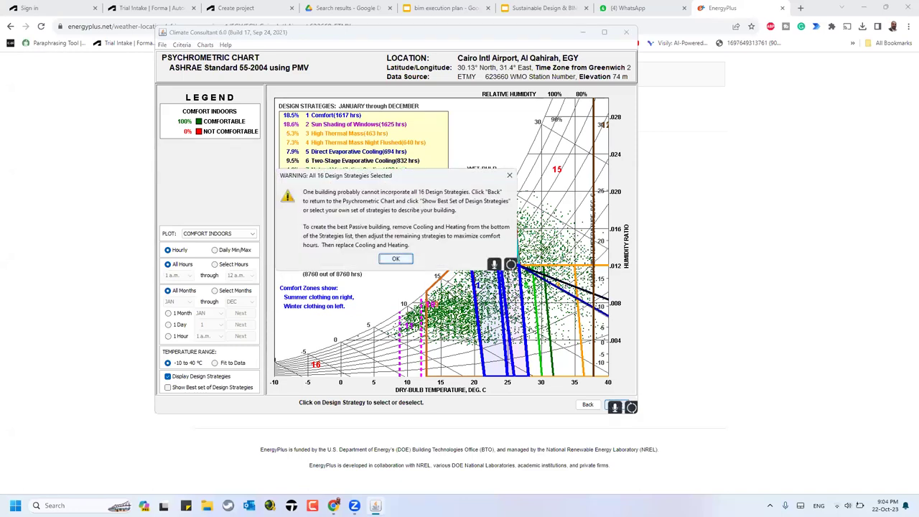
{"action": "left_click", "coordinate": [396, 260]}
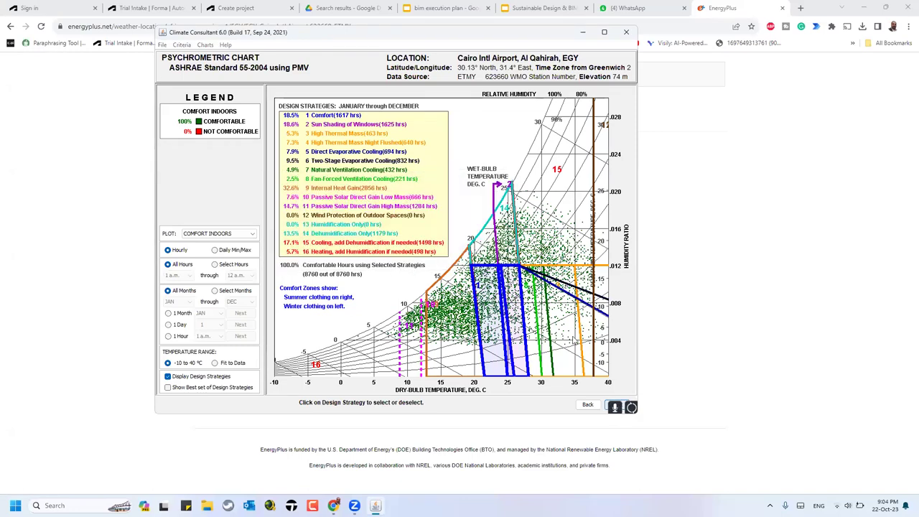
{"action": "left_click", "coordinate": [392, 249]}
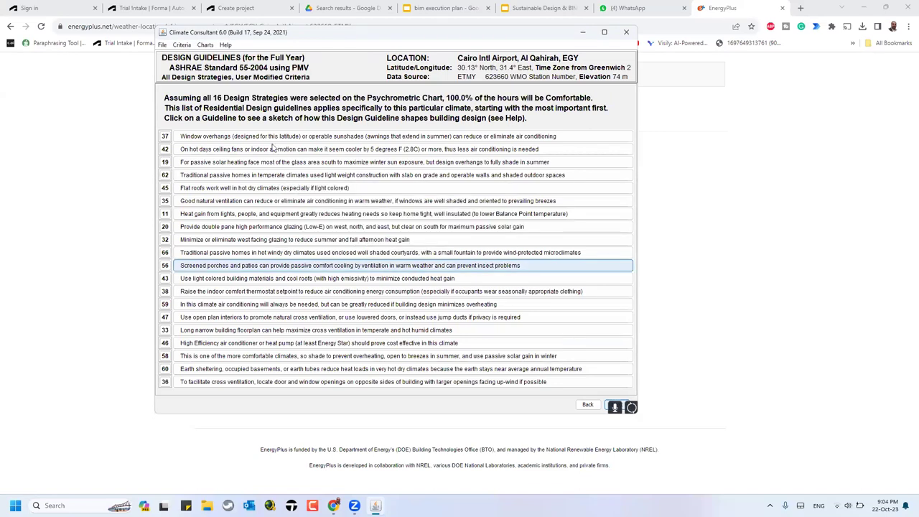
Step: Dismiss the 2030 Palette notice, then view and close the sketch for design guideline 56 on screened porches and patios
{"action": "key", "text": "Up"}
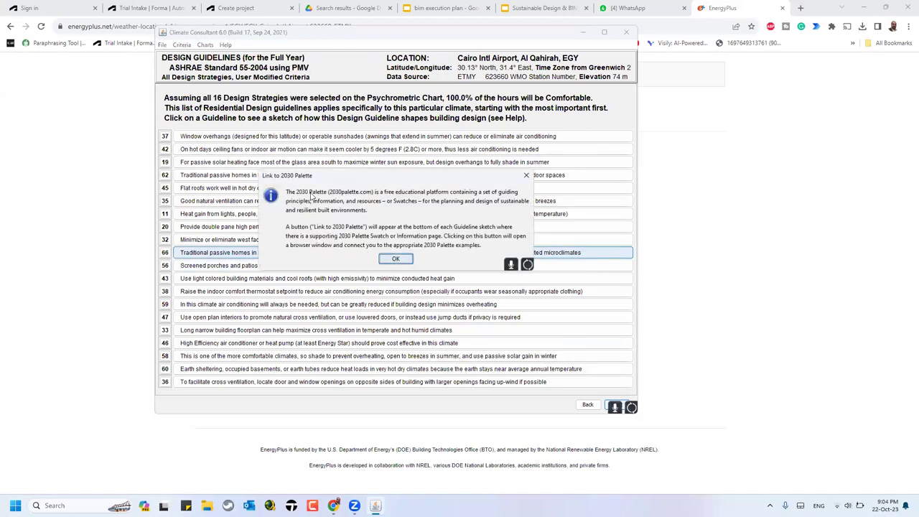
{"action": "key", "text": "Return"}
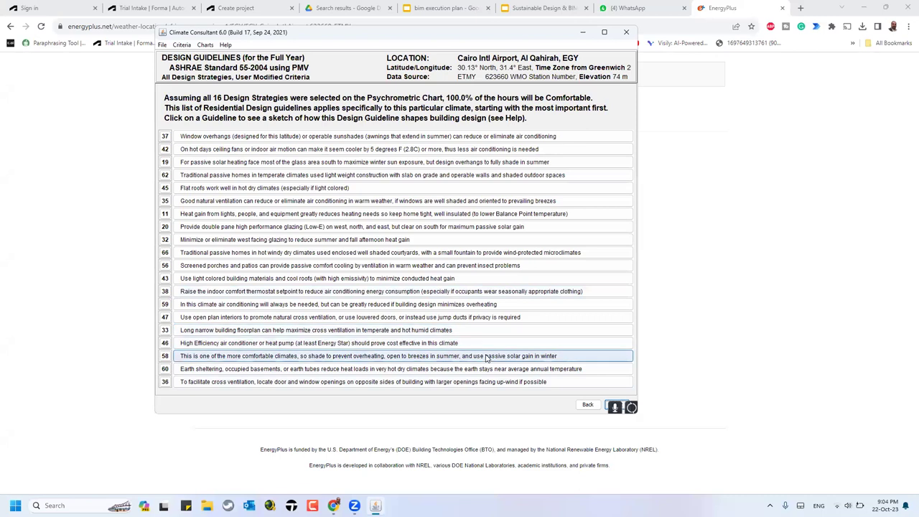
{"action": "left_click", "coordinate": [493, 267]}
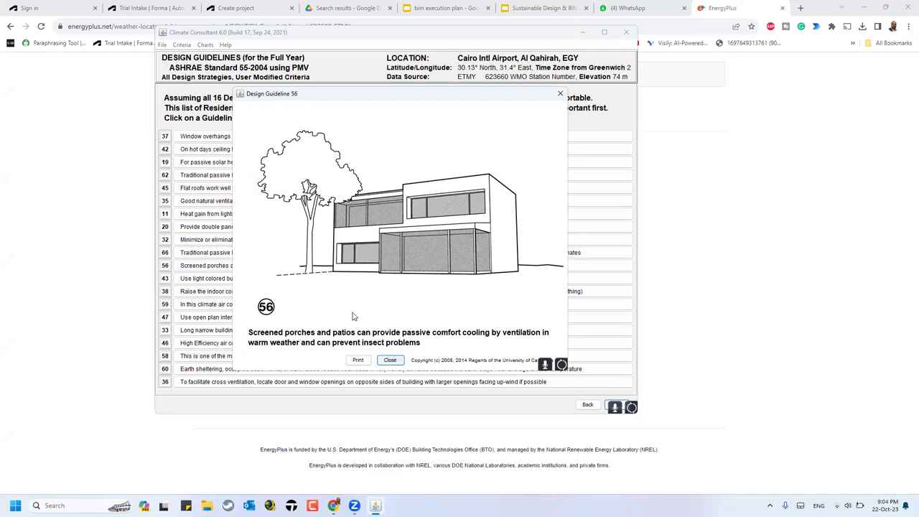
{"action": "left_click", "coordinate": [390, 360]}
{"action": "left_click", "coordinate": [205, 46]}
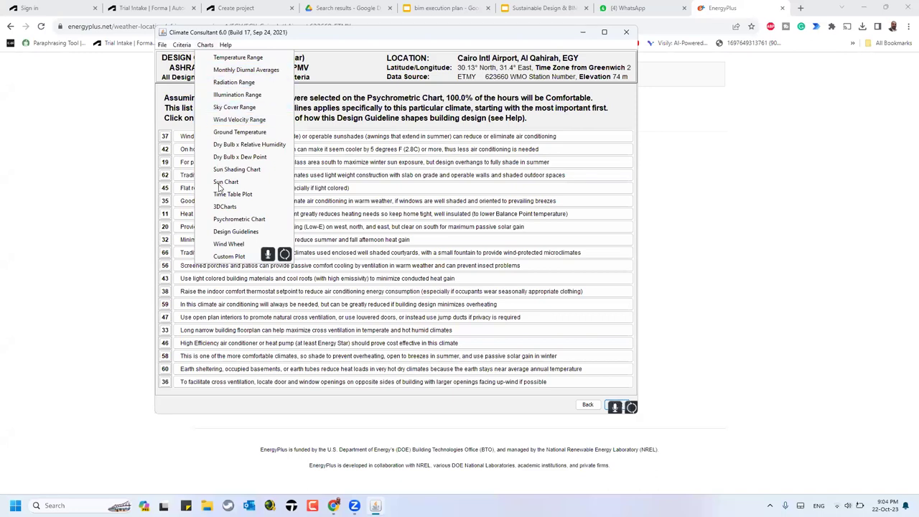
{"action": "mouse_move", "coordinate": [183, 48]}
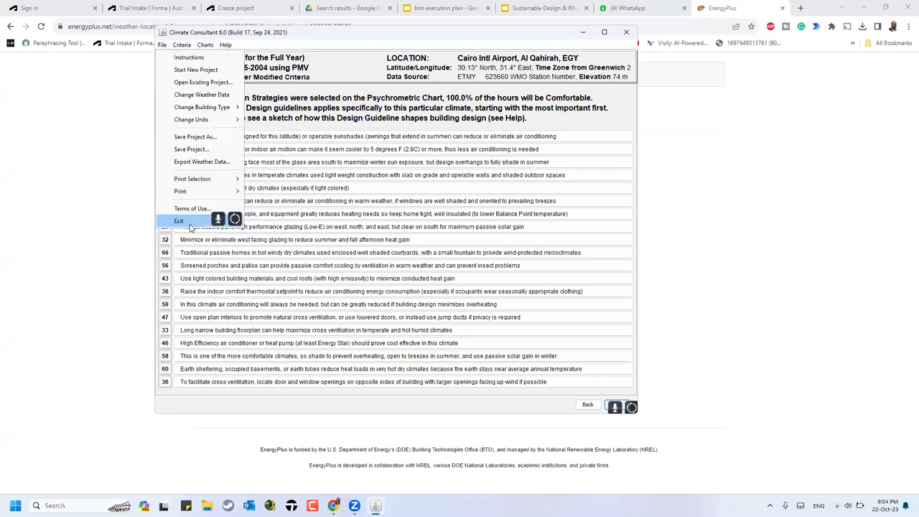
{"action": "mouse_move", "coordinate": [183, 191]}
{"action": "left_click", "coordinate": [357, 45]}
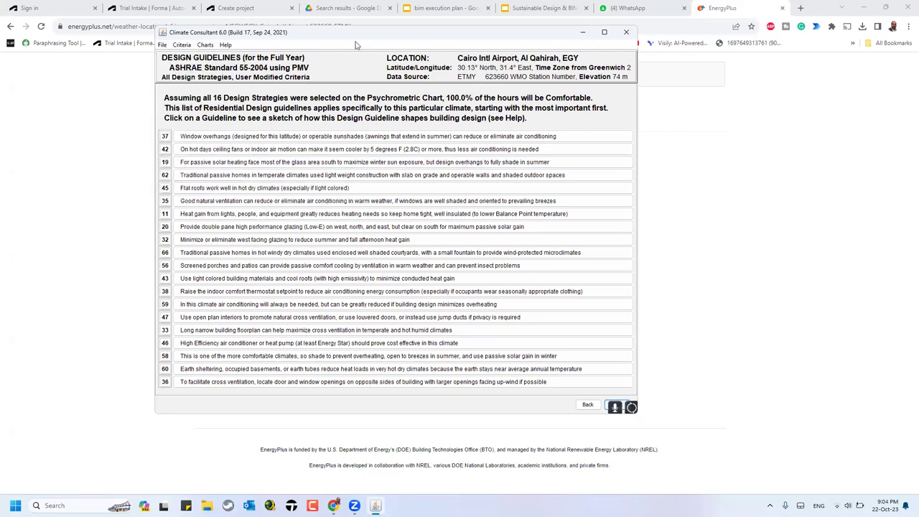
Step: View the annual wind wheel chart and proceed to the custom plot instructions
{"action": "left_click", "coordinate": [614, 407]}
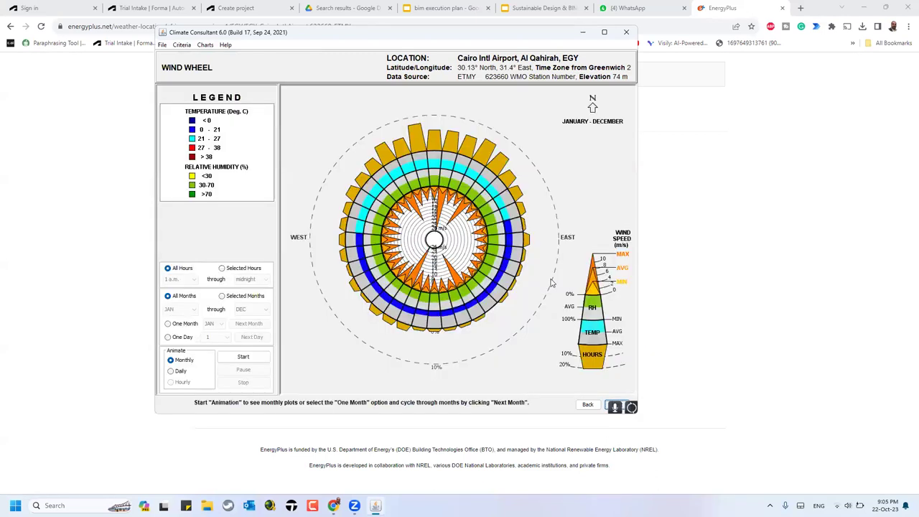
{"action": "left_click", "coordinate": [611, 407]}
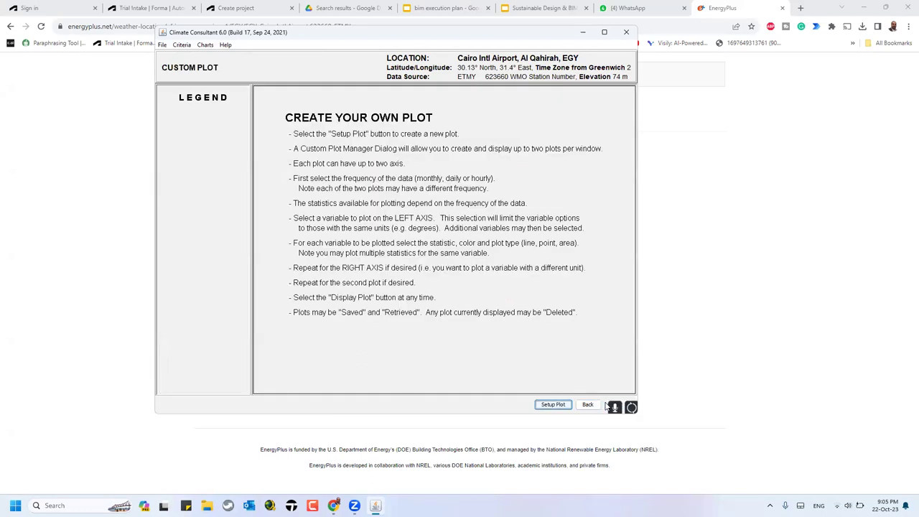
Step: Exit Climate Consultant without saving the project to a file and switch to the Sustainable Design presentation in the browser
{"action": "left_click", "coordinate": [626, 31]}
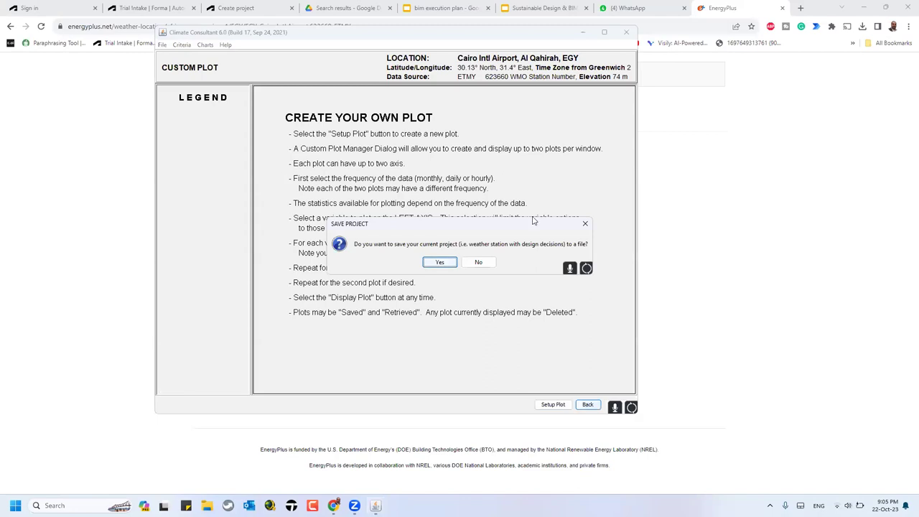
{"action": "left_click", "coordinate": [440, 262]}
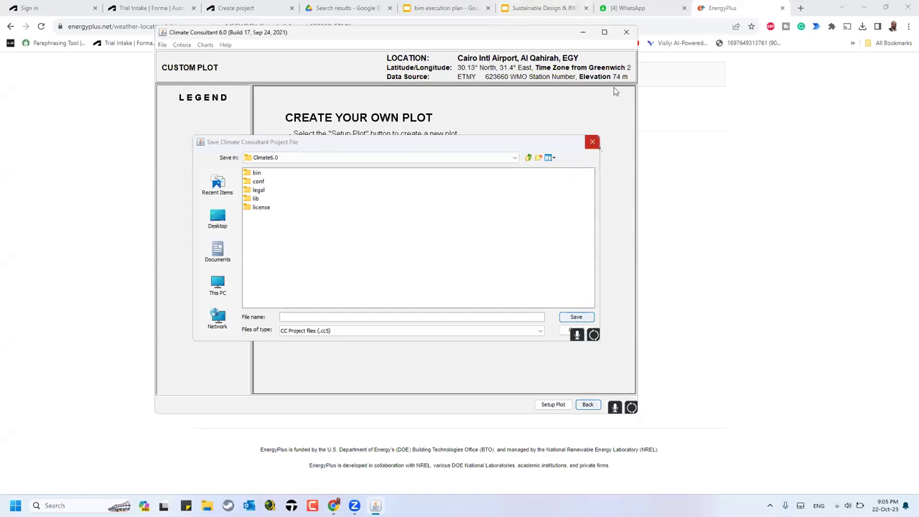
{"action": "left_click", "coordinate": [592, 142]}
{"action": "left_click", "coordinate": [624, 33]}
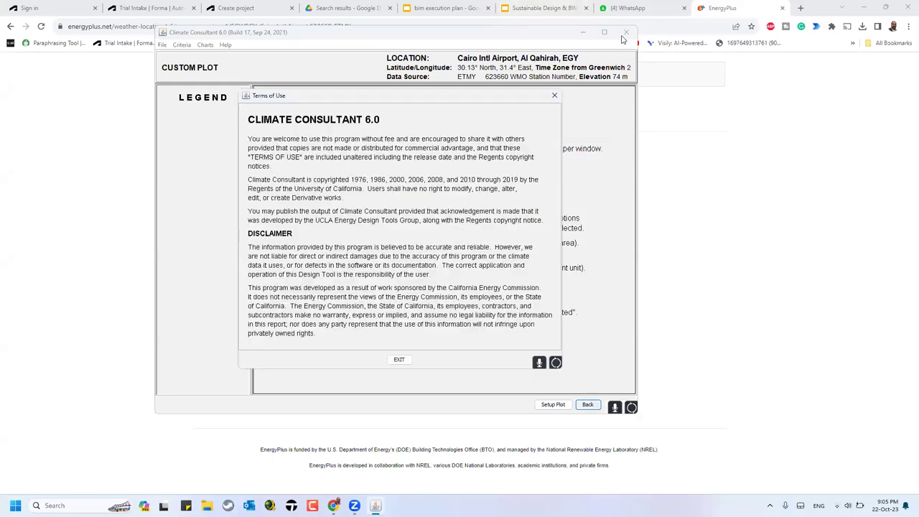
{"action": "left_click", "coordinate": [398, 360]}
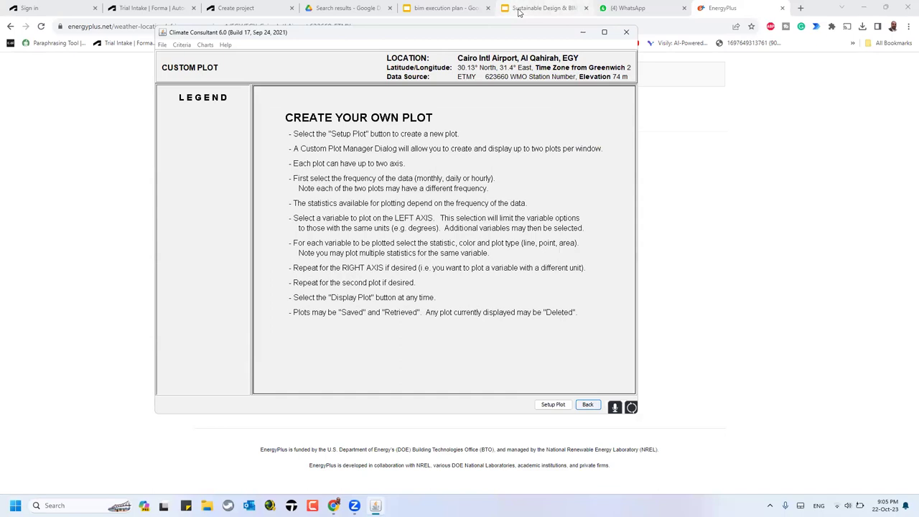
{"action": "left_click", "coordinate": [542, 8]}
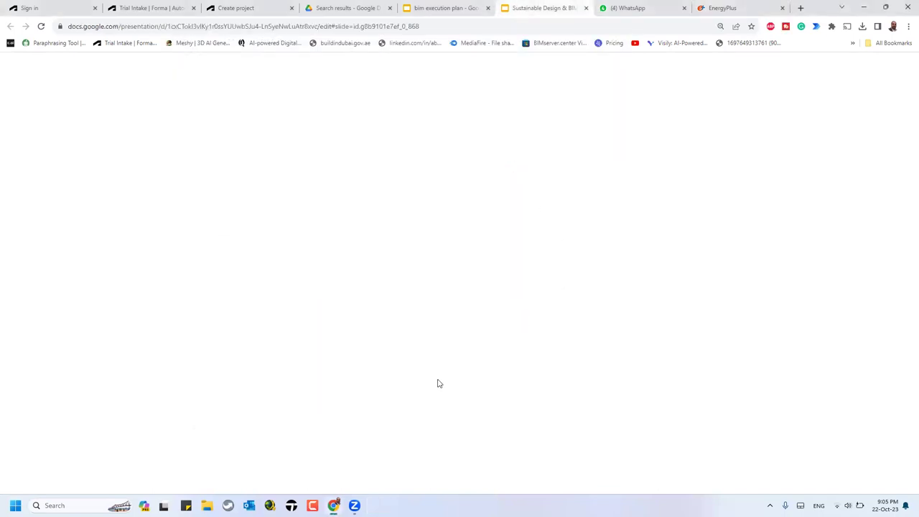
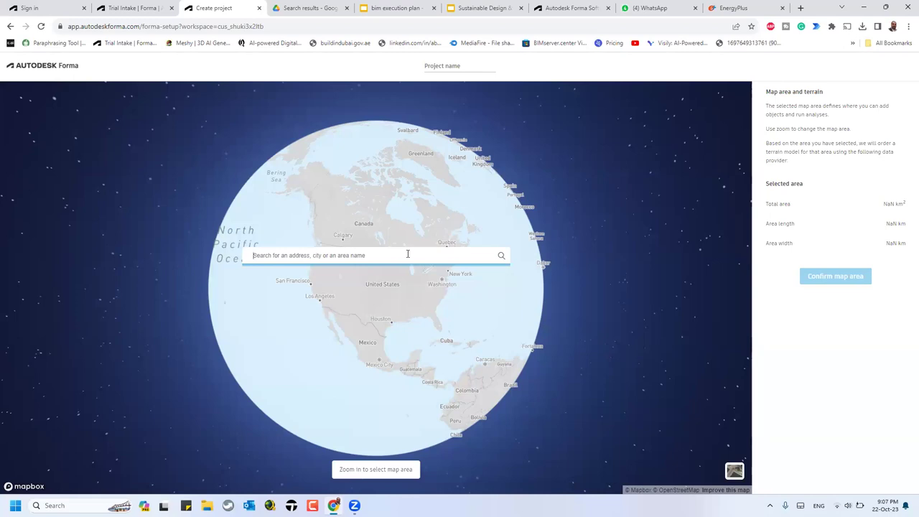
Step: Try searching the project map for "alexendrea, egypt"
{"action": "type", "text": "alex"}
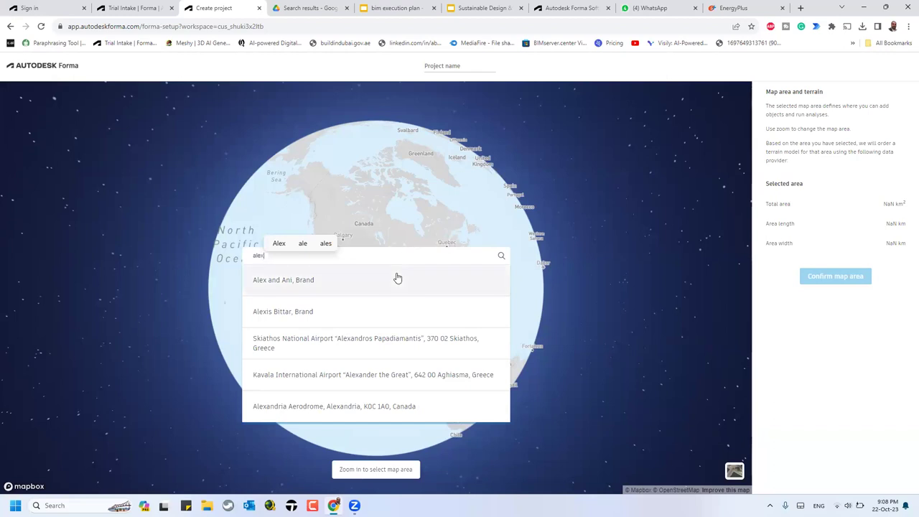
{"action": "type", "text": "a"}
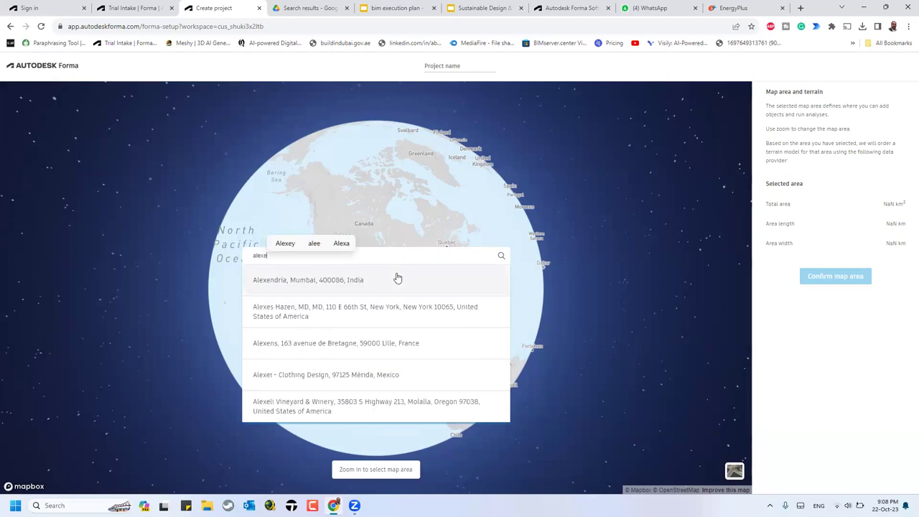
{"action": "type", "text": "n"}
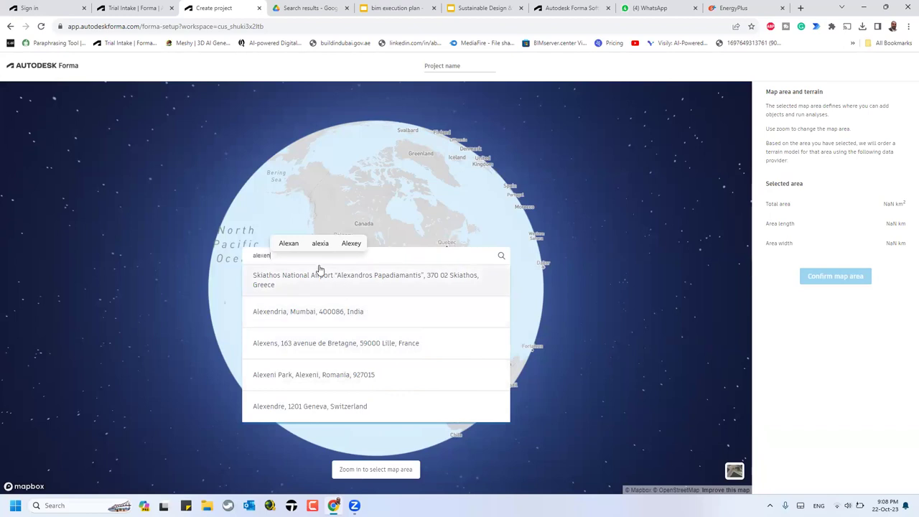
{"action": "type", "text": "dr"}
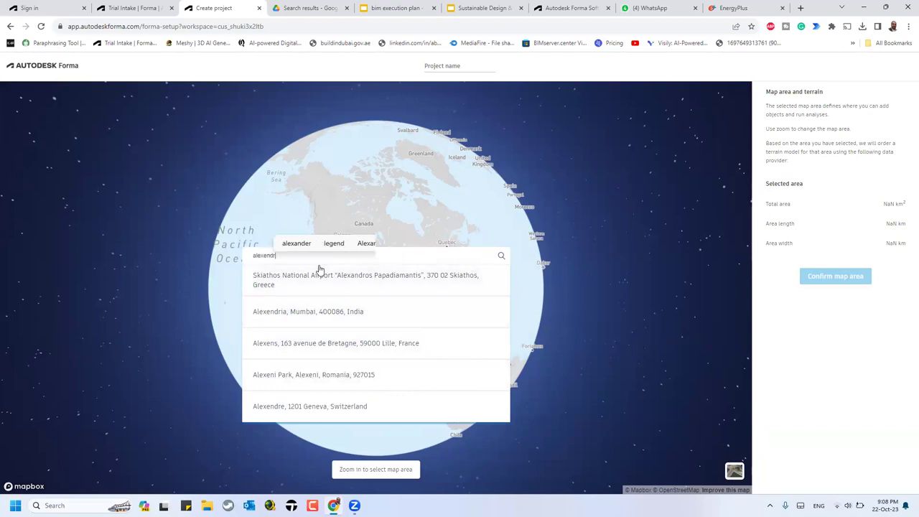
{"action": "type", "text": "ea"}
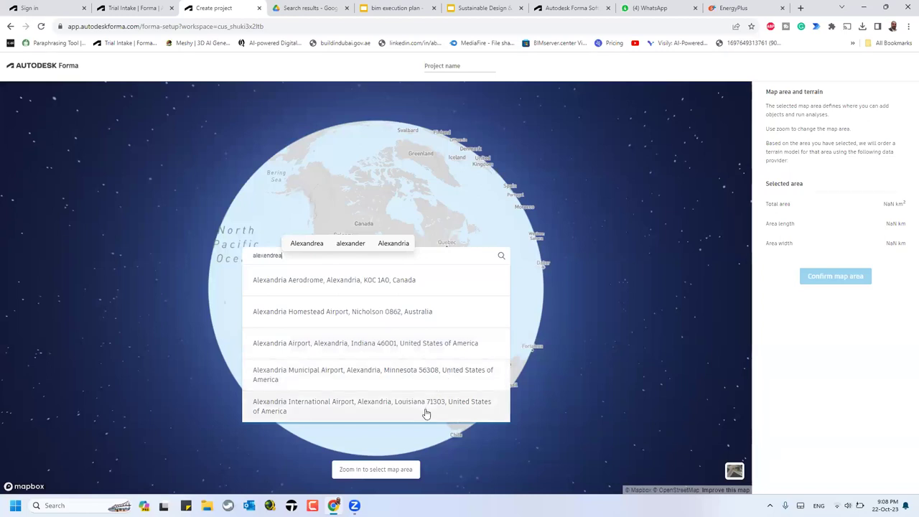
{"action": "type", "text": ", egypt"}
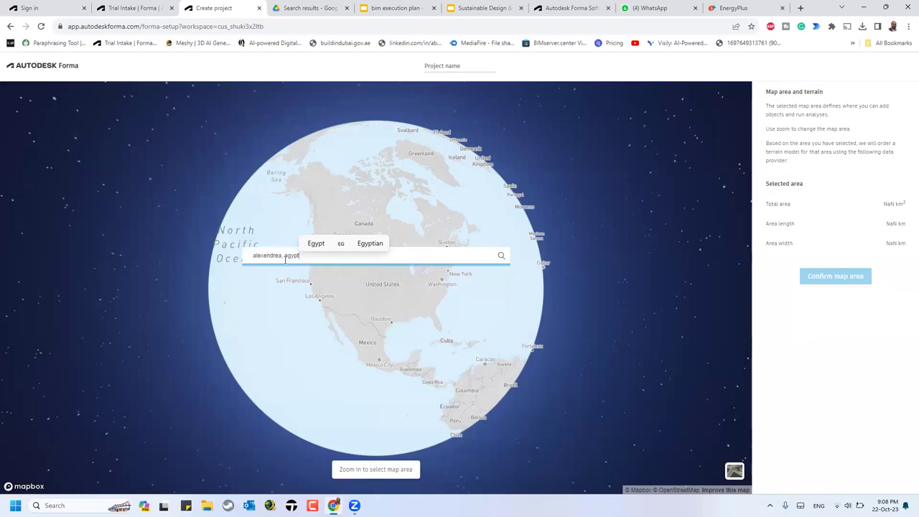
Step: Reduce the location search to "egypt", choose the Egypt result and focus on the Alexandria coast
{"action": "left_click_drag", "start_coordinate": [285, 259], "coordinate": [251, 257]}
{"action": "key", "text": "BackSpace"}
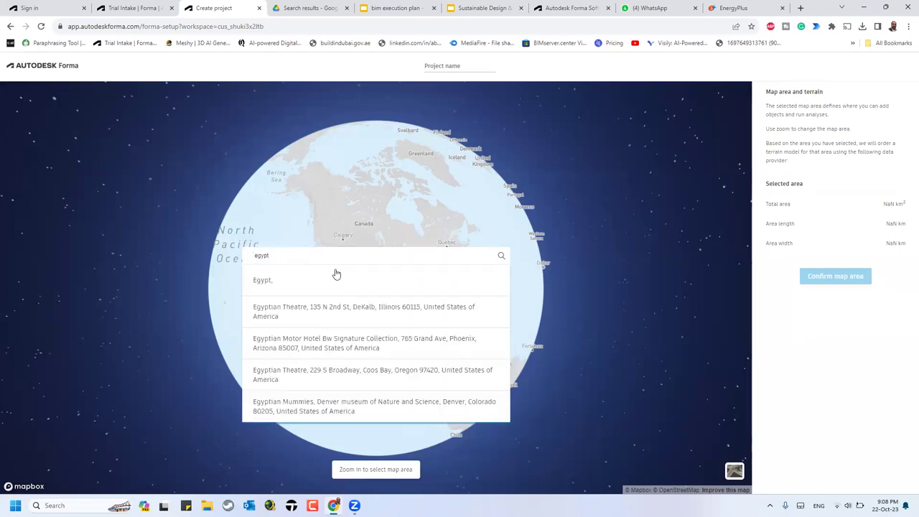
{"action": "left_click", "coordinate": [352, 287]}
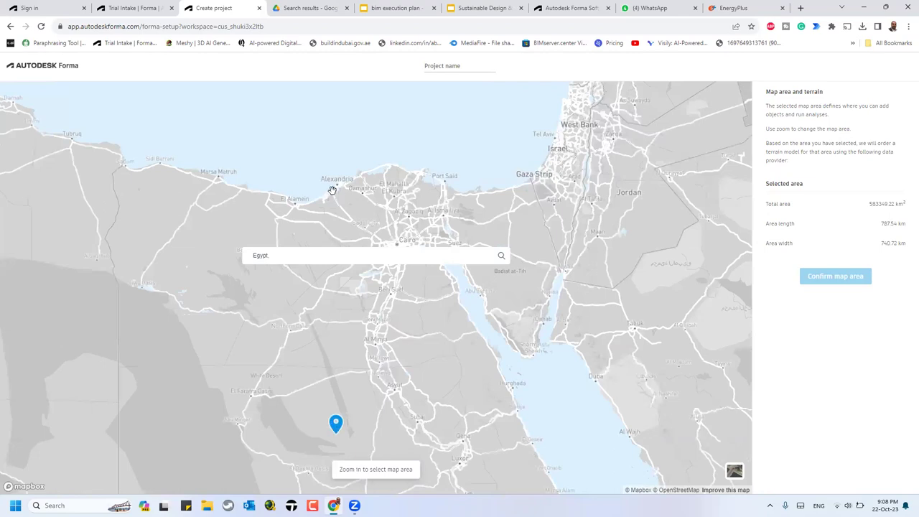
{"action": "scroll", "coordinate": [332, 189], "scroll_direction": "up", "scroll_amount": 3}
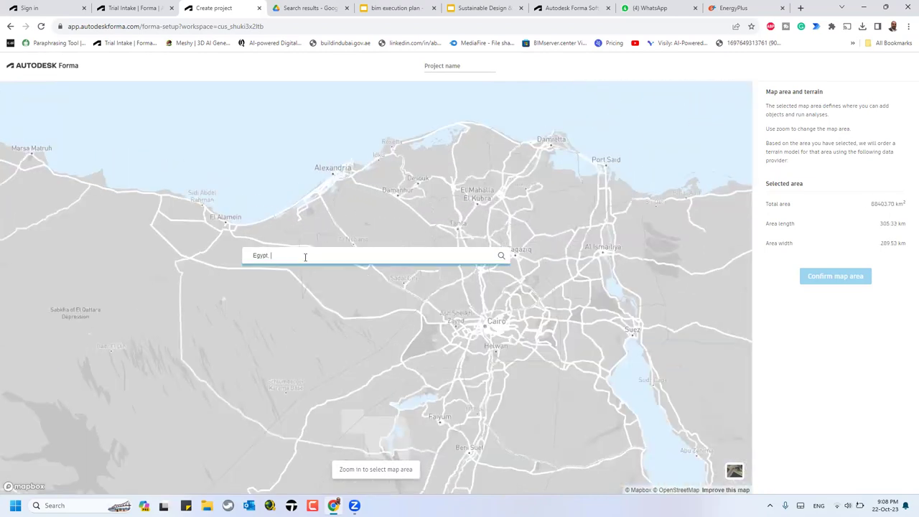
Step: Try adding "alex" to the Egypt location search and choose the first suggested place
{"action": "type", "text": "alex"}
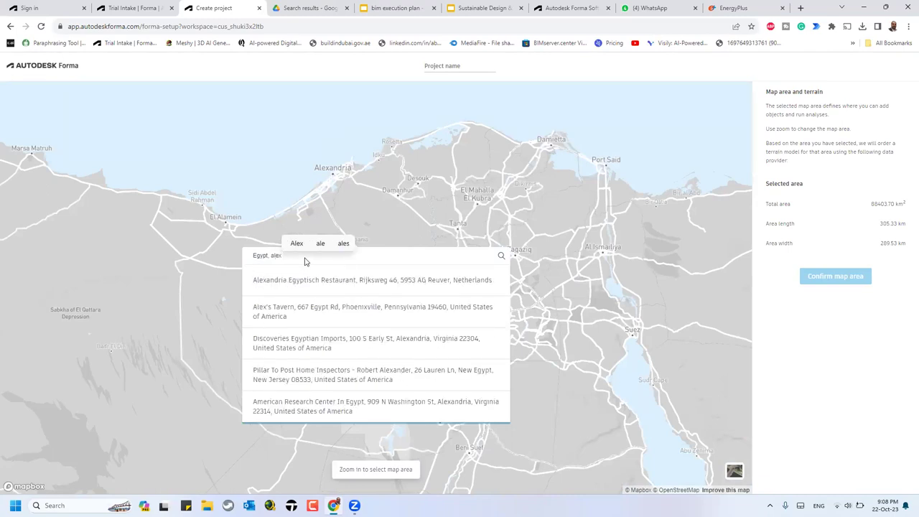
{"action": "left_click", "coordinate": [346, 286]}
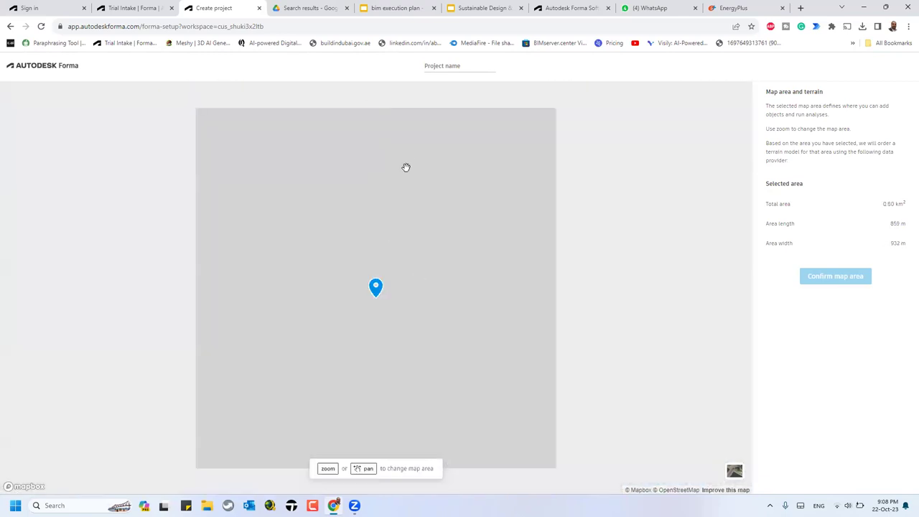
{"action": "scroll", "coordinate": [353, 266], "scroll_direction": "down", "scroll_amount": 5}
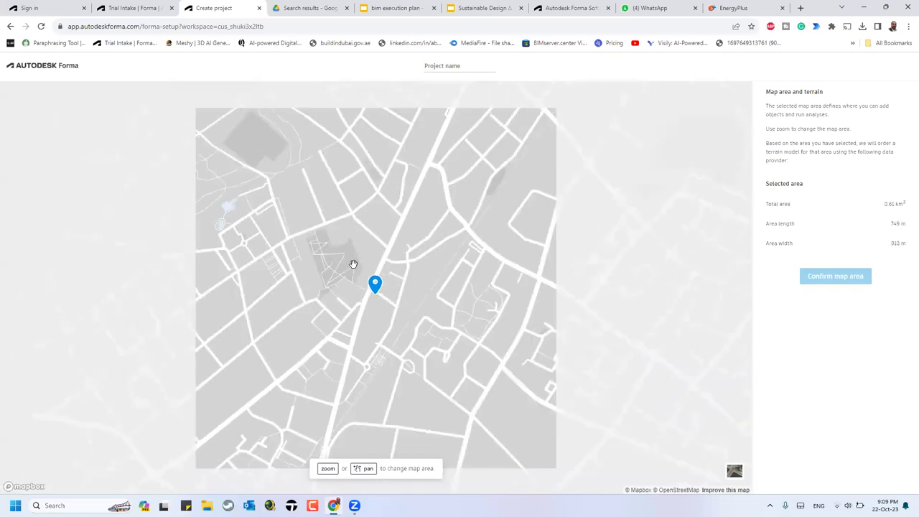
{"action": "scroll", "coordinate": [353, 264], "scroll_direction": "down", "scroll_amount": 8}
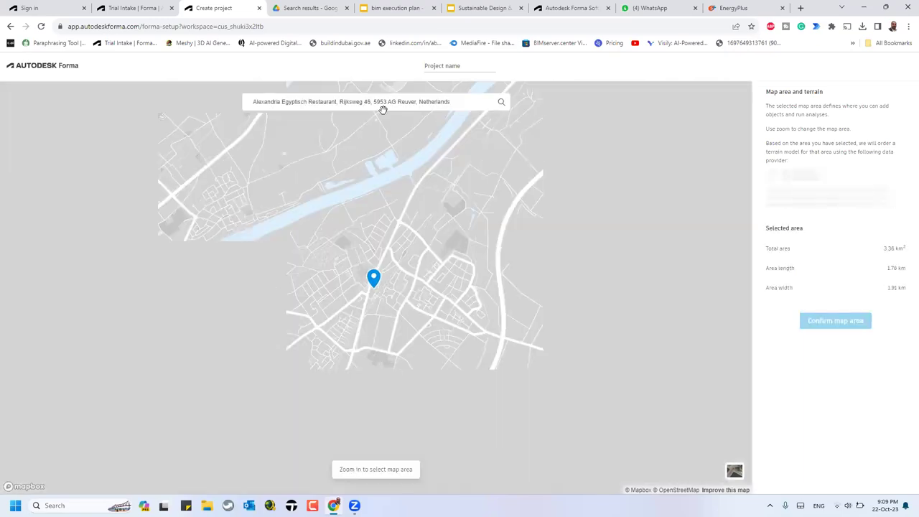
Step: Replace the location search with Egypt and "alex", and choose Alexandria, Alexandria, Egypt as the map area
{"action": "triple_click", "coordinate": [434, 103]}
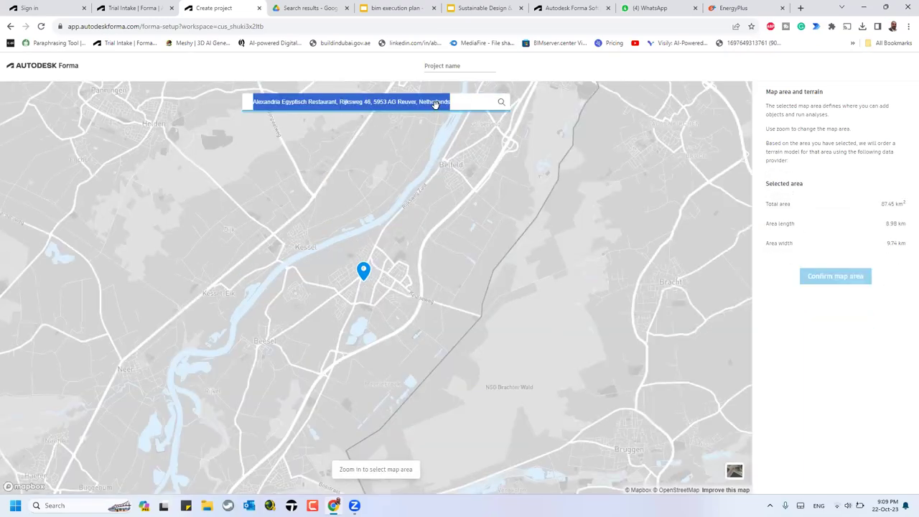
{"action": "type", "text": "eg"}
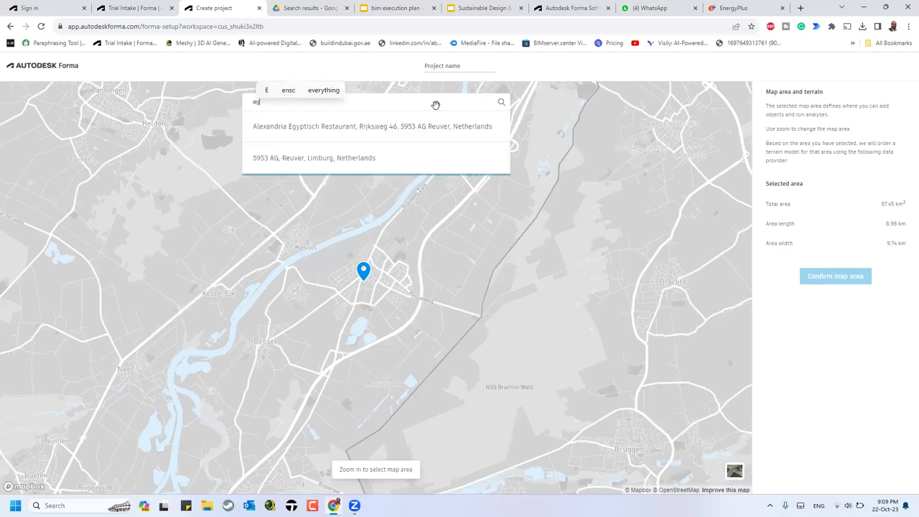
{"action": "type", "text": "ypt "}
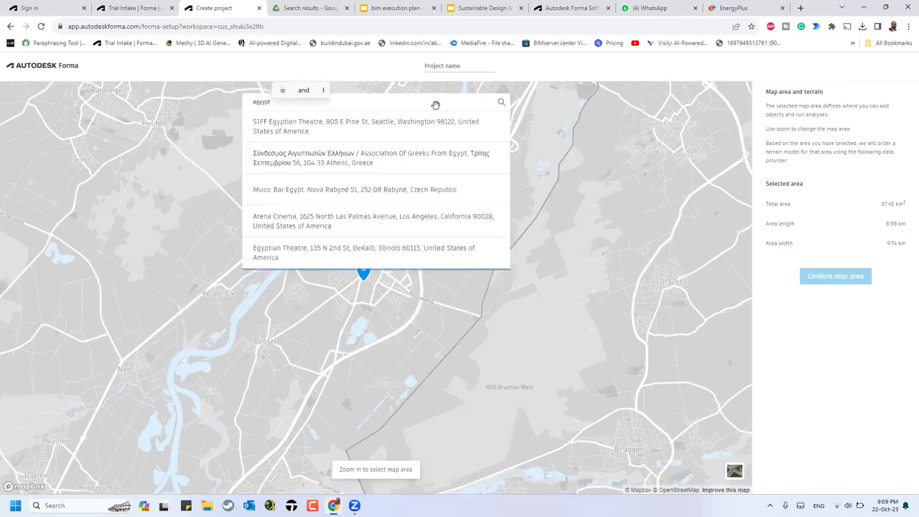
{"action": "type", "text": ", alex"}
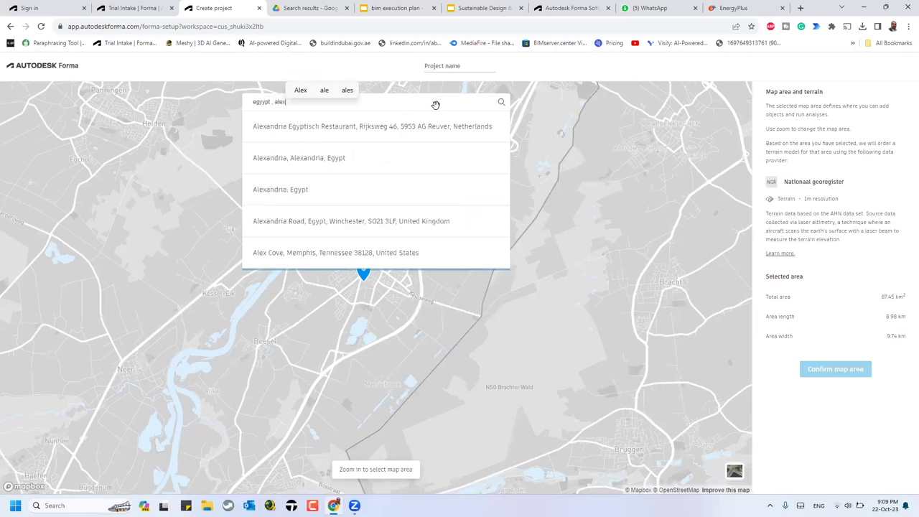
{"action": "left_click", "coordinate": [371, 158]}
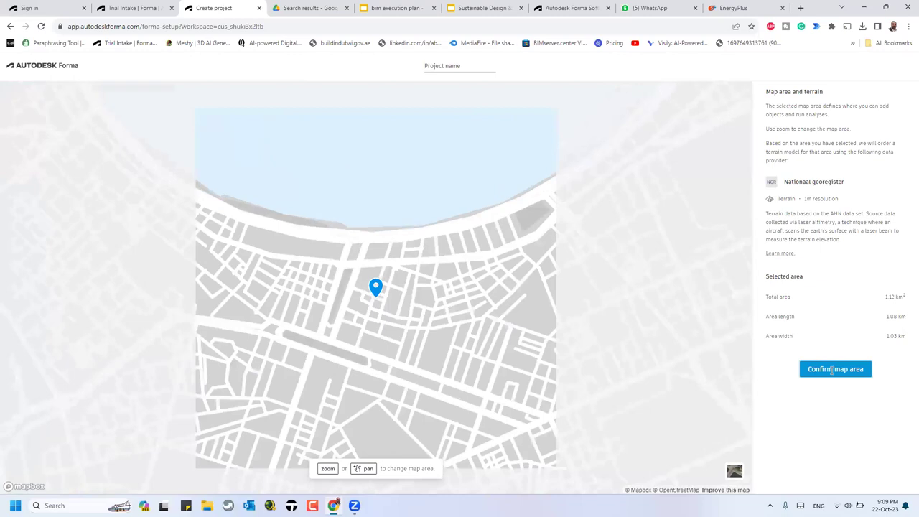
Step: Name the project almonsoura and confirm the selected map area in Alexandria
{"action": "left_click", "coordinate": [833, 369]}
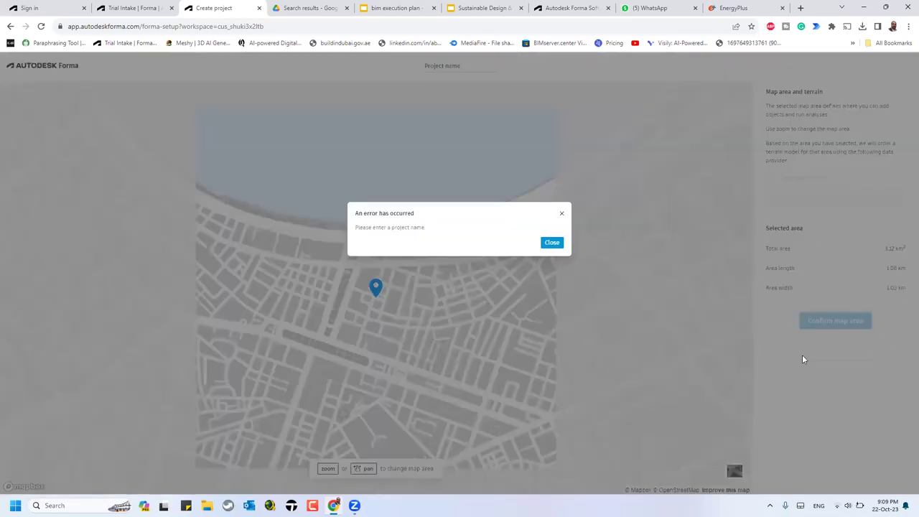
{"action": "left_click", "coordinate": [551, 244]}
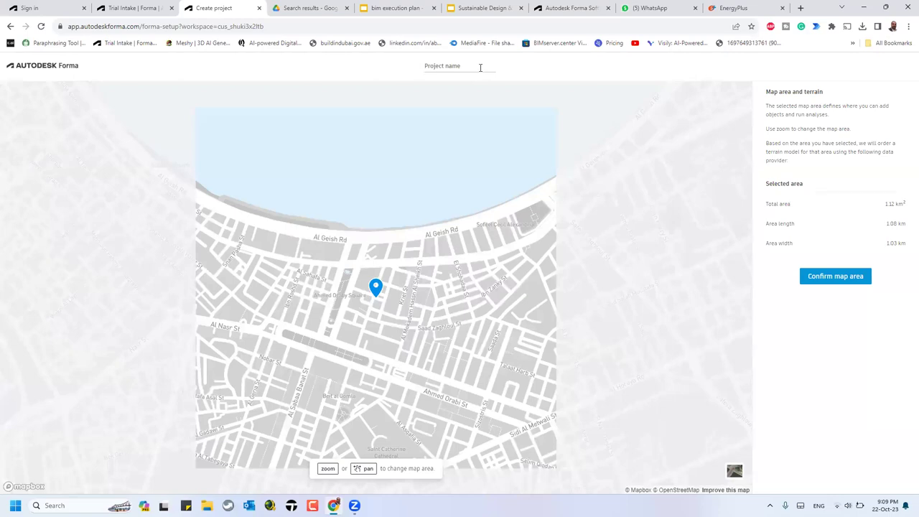
{"action": "left_click", "coordinate": [484, 60]}
{"action": "type", "text": "almonsoura"}
{"action": "left_click", "coordinate": [440, 65]}
{"action": "type", "text": "s"}
{"action": "left_click", "coordinate": [839, 277]}
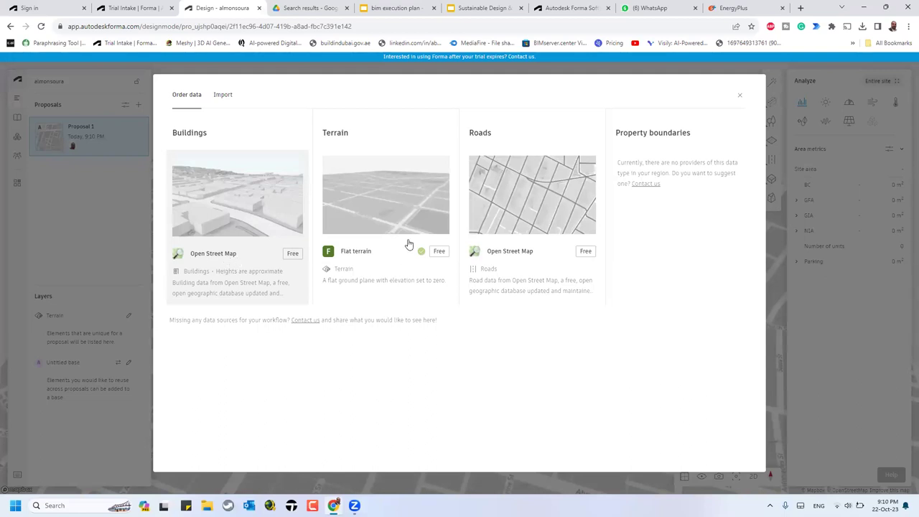
Step: Order the free Open Street Map buildings data for the project area
{"action": "left_click", "coordinate": [243, 260]}
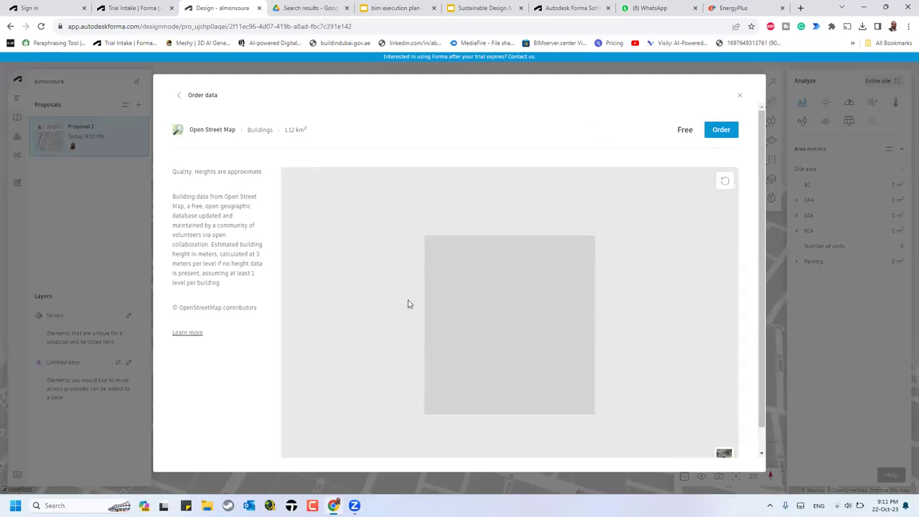
{"action": "left_click", "coordinate": [717, 129]}
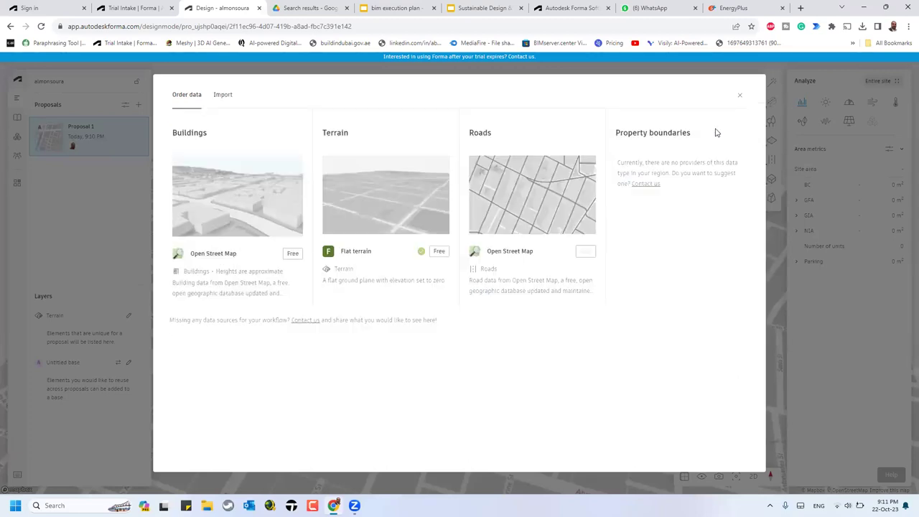
{"action": "left_click", "coordinate": [248, 220]}
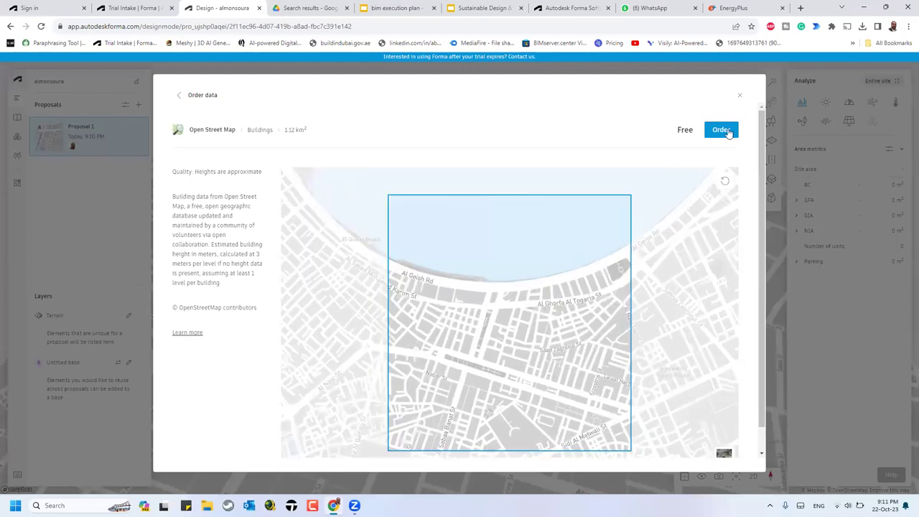
{"action": "left_click", "coordinate": [722, 130]}
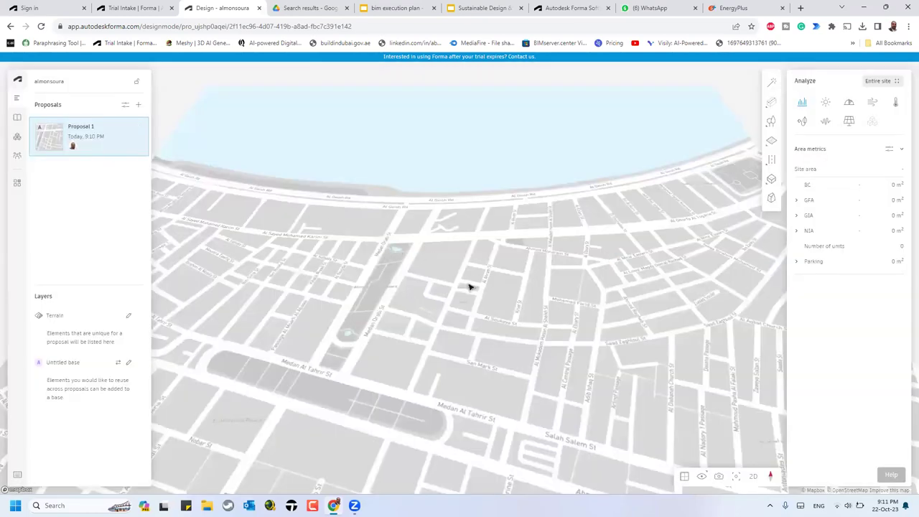
{"action": "left_click_drag", "start_coordinate": [427, 244], "coordinate": [460, 260]}
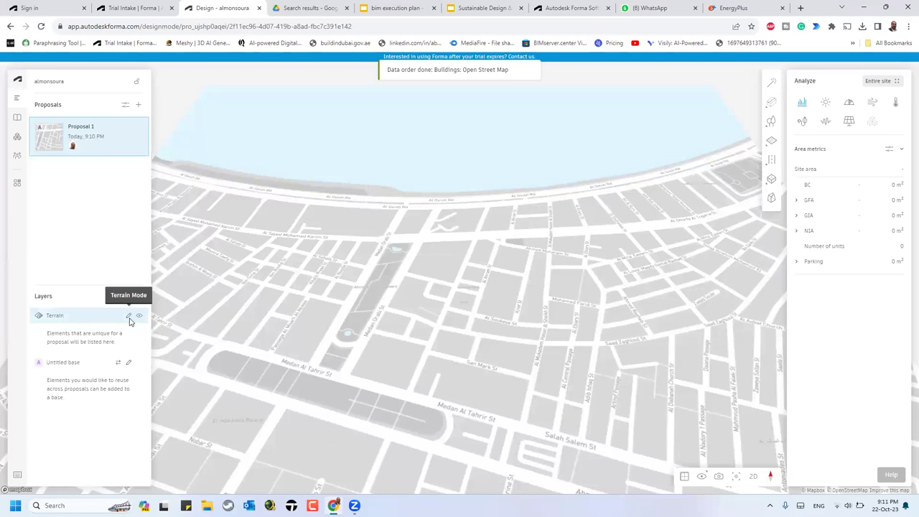
Step: Open the terrain for editing, activate building pad creation from shapes, and return to the proposal without adding a pad
{"action": "mouse_move", "coordinate": [130, 321]}
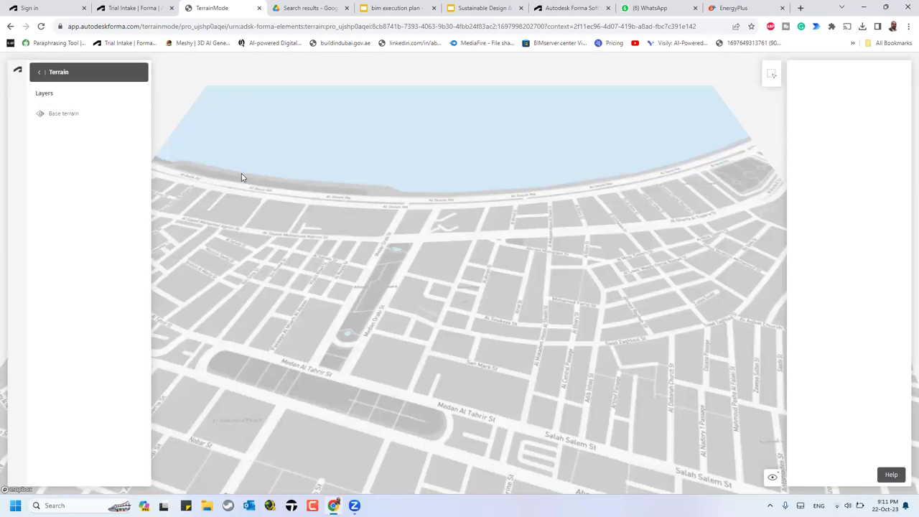
{"action": "left_click", "coordinate": [772, 77]}
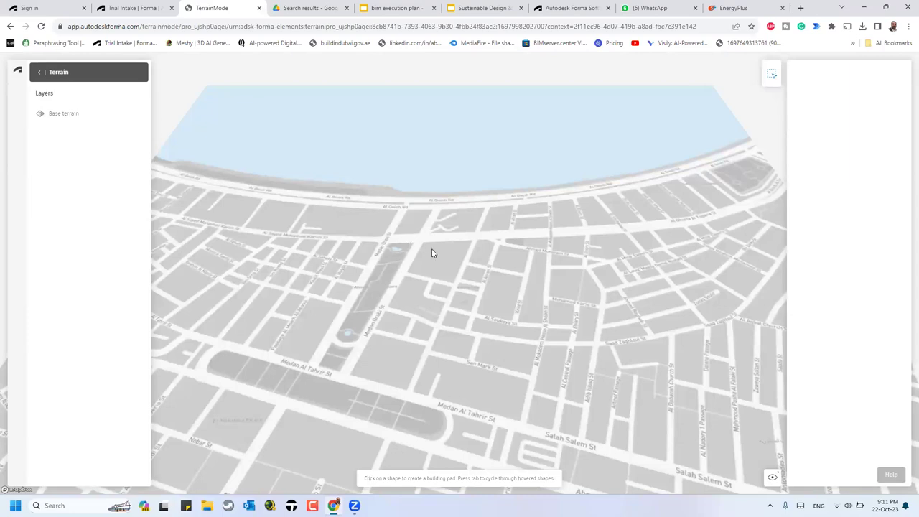
{"action": "scroll", "coordinate": [444, 269], "scroll_direction": "up", "scroll_amount": 2}
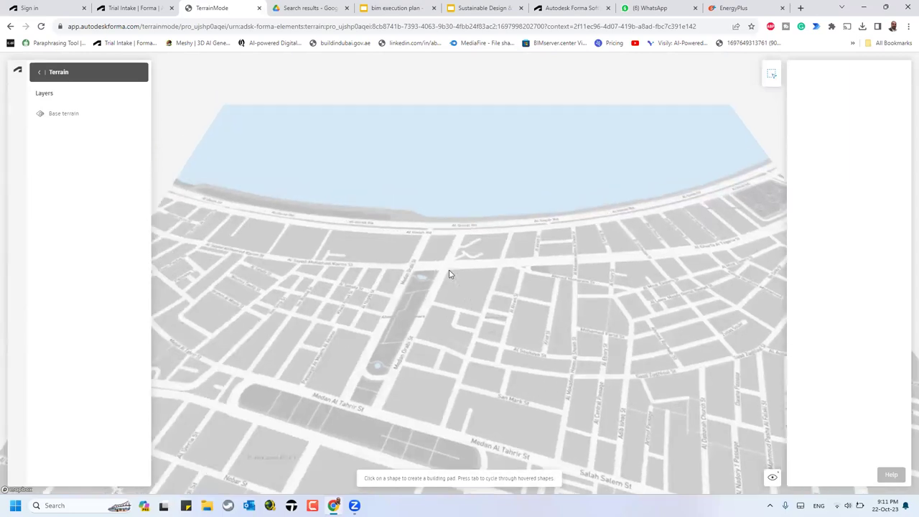
{"action": "left_click", "coordinate": [39, 73]}
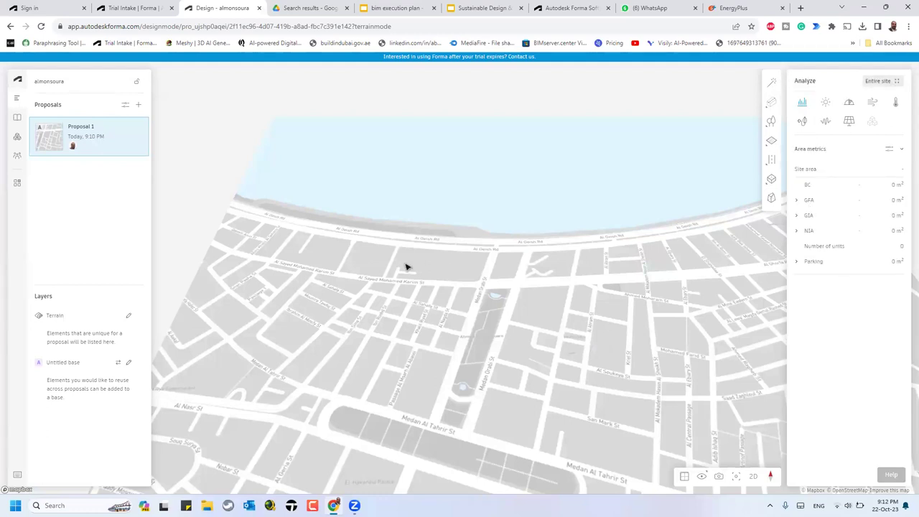
Step: View the project's library items and its extensions
{"action": "left_click", "coordinate": [17, 117]}
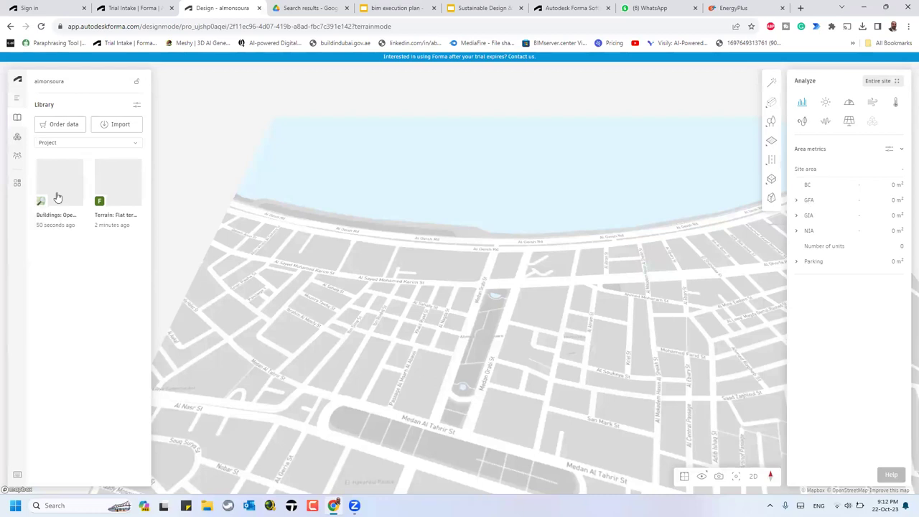
{"action": "left_click", "coordinate": [18, 139]}
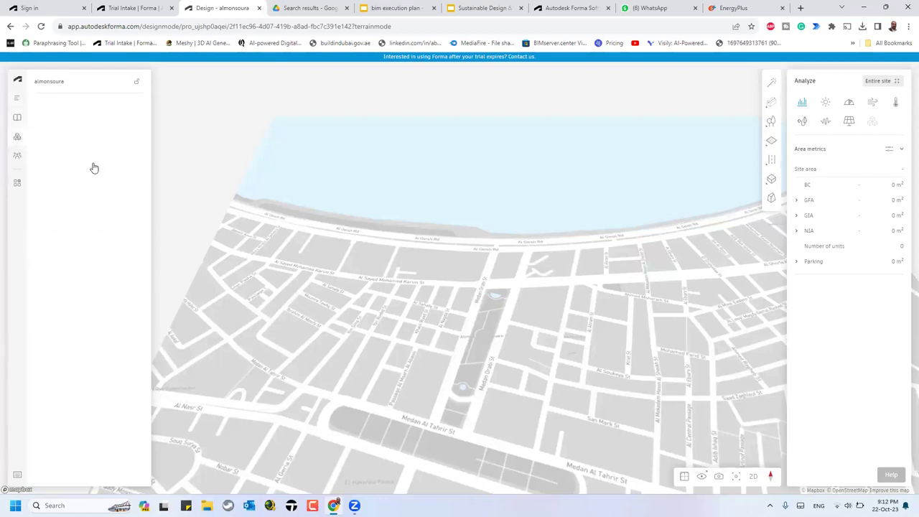
Step: Try to run the sun hours analysis for June 21, and open the noise analysis
{"action": "left_click", "coordinate": [825, 103]}
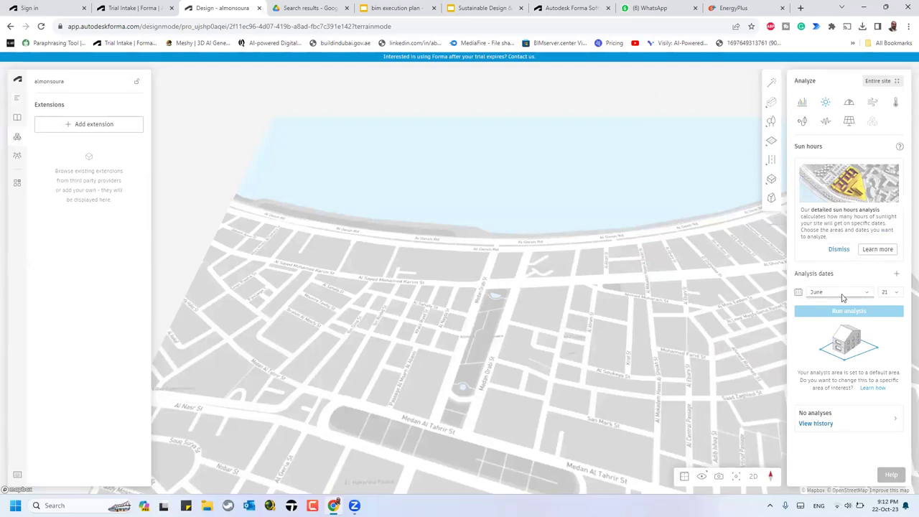
{"action": "left_click", "coordinate": [848, 312]}
{"action": "left_click", "coordinate": [895, 103]}
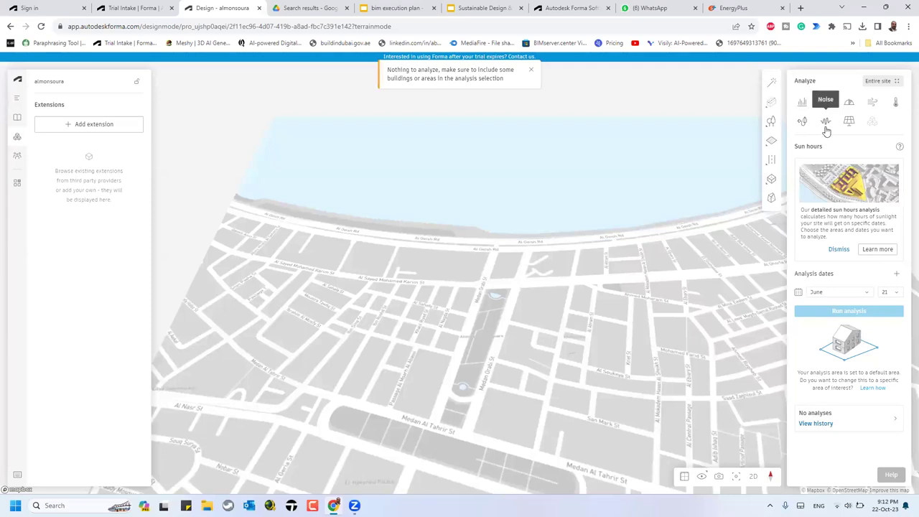
{"action": "left_click", "coordinate": [825, 122]}
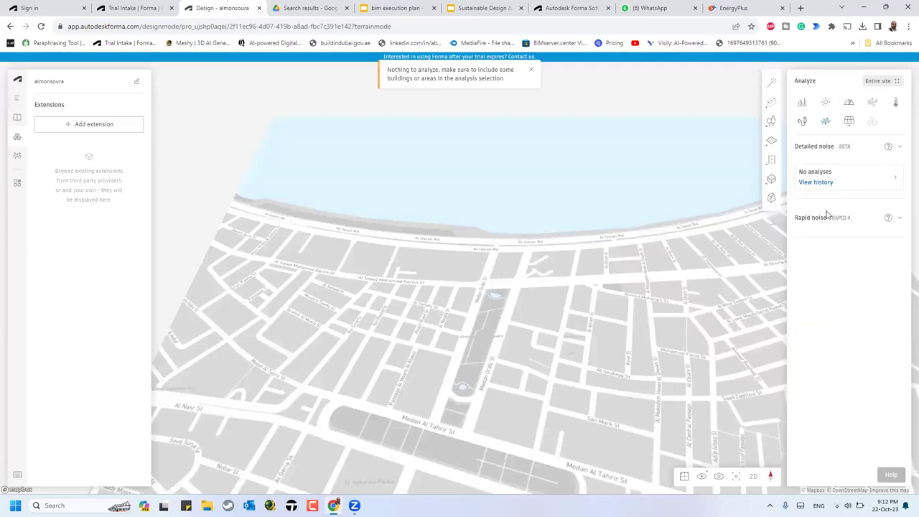
Step: Draw a four-sided basic building on the block east of Medan Orabi St, with a side about 50 m long, and raise it into a tower
{"action": "mouse_move", "coordinate": [770, 108]}
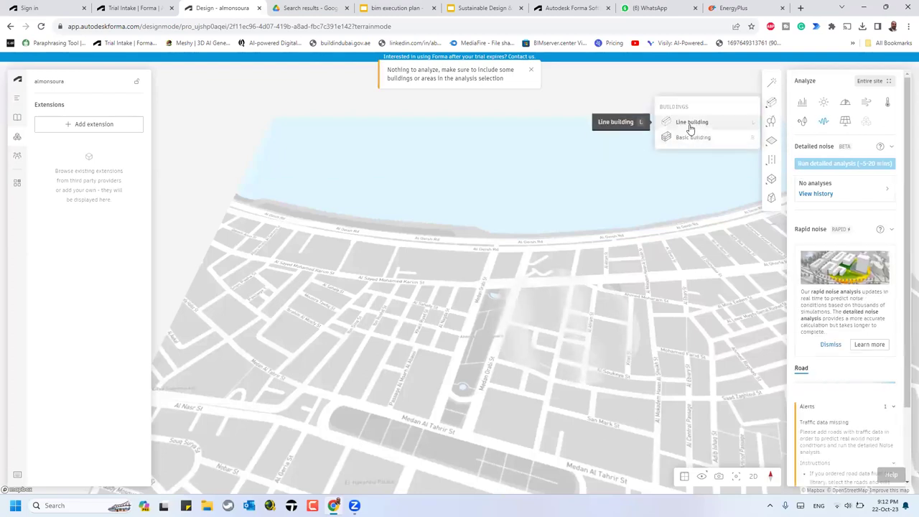
{"action": "left_click", "coordinate": [523, 289]}
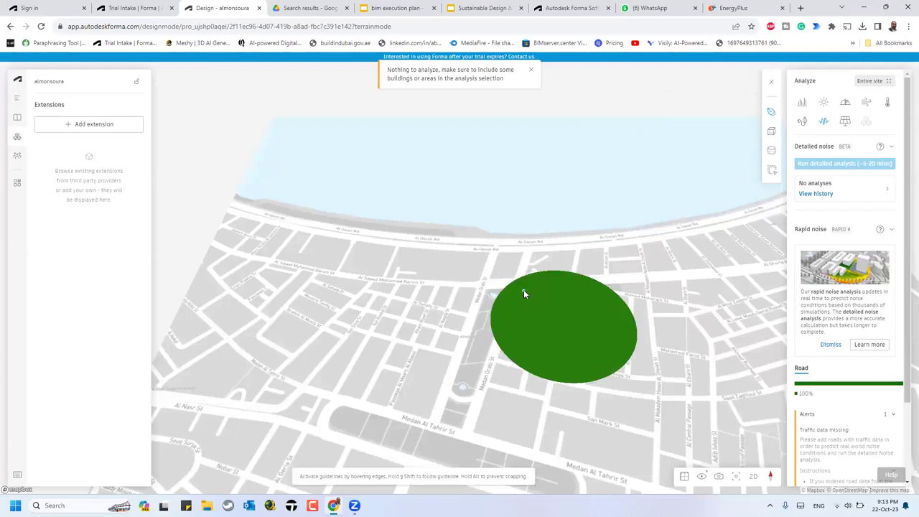
{"action": "left_click", "coordinate": [565, 289]}
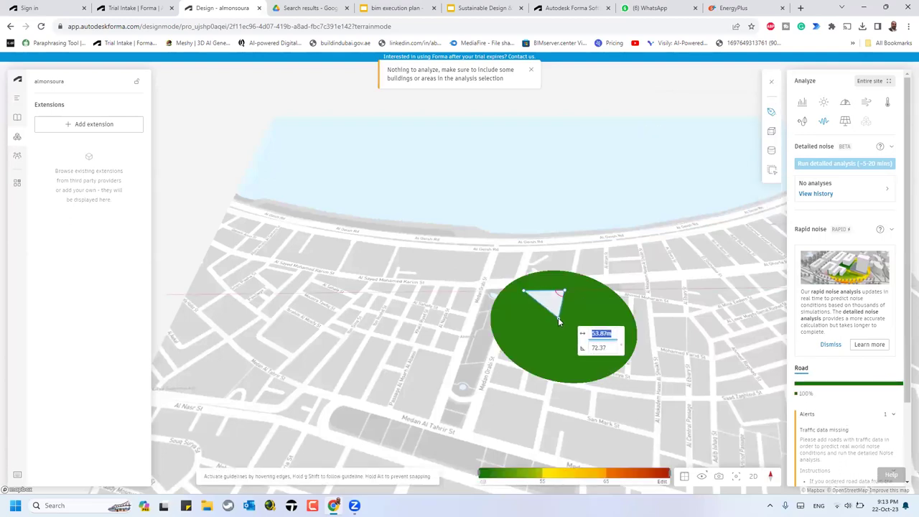
{"action": "left_click", "coordinate": [558, 319]}
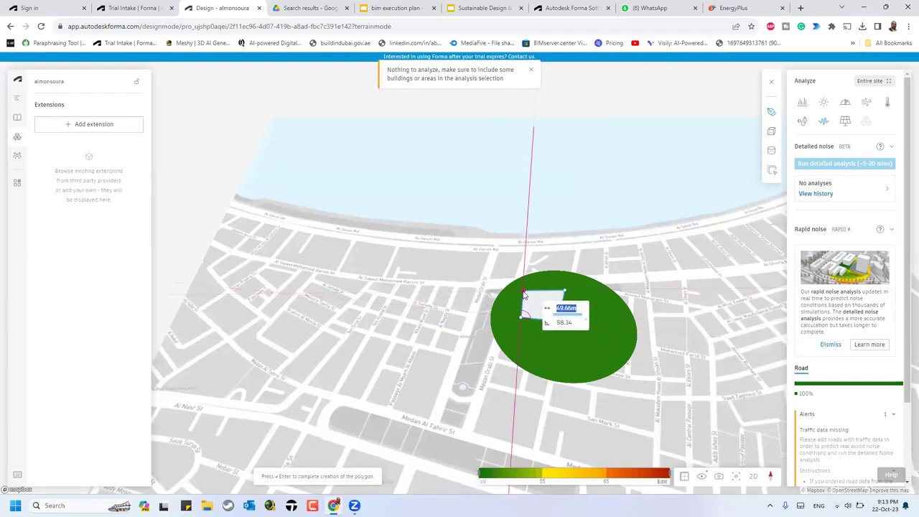
{"action": "left_click", "coordinate": [523, 292]}
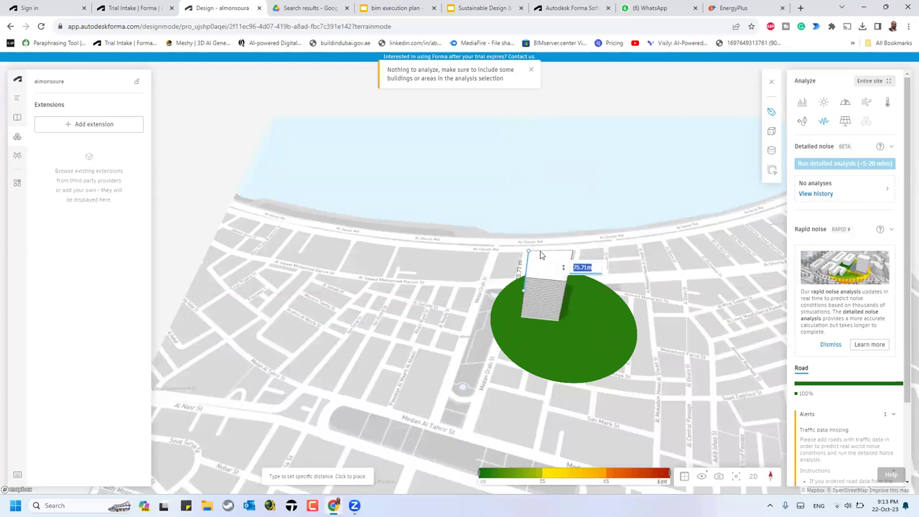
{"action": "left_click", "coordinate": [667, 188]}
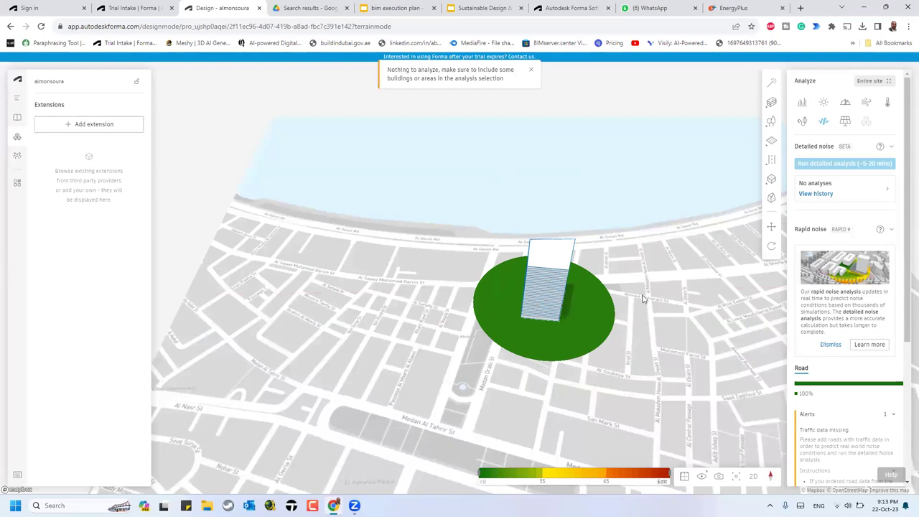
Step: Run the solar energy analysis on the entire site with the new building
{"action": "left_click", "coordinate": [845, 122]}
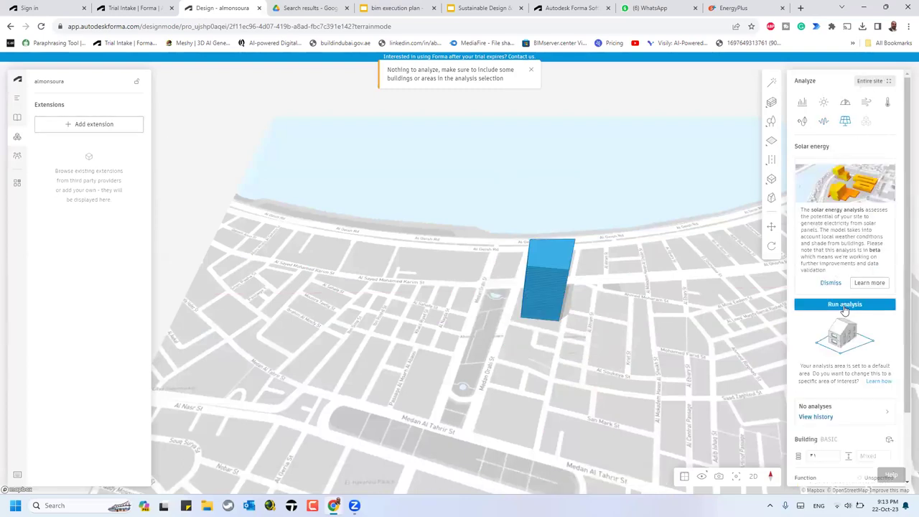
{"action": "left_click", "coordinate": [845, 304]}
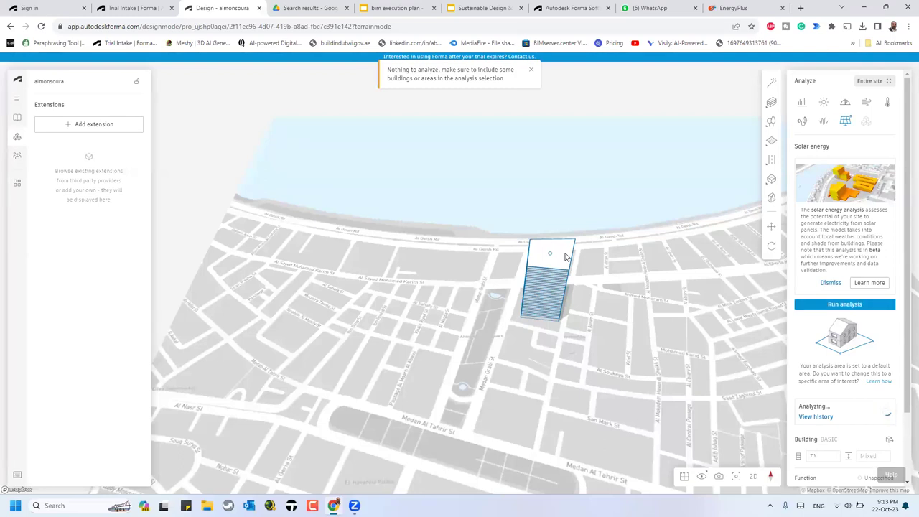
{"action": "left_click", "coordinate": [852, 306]}
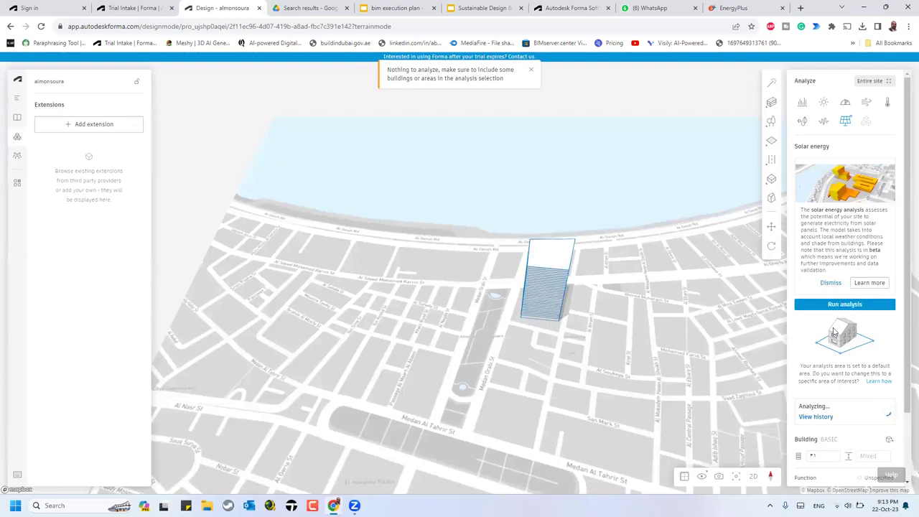
Step: Set the building to 16 floors with a floor height of 4.5 m
{"action": "scroll", "coordinate": [831, 406], "scroll_direction": "down", "scroll_amount": 1}
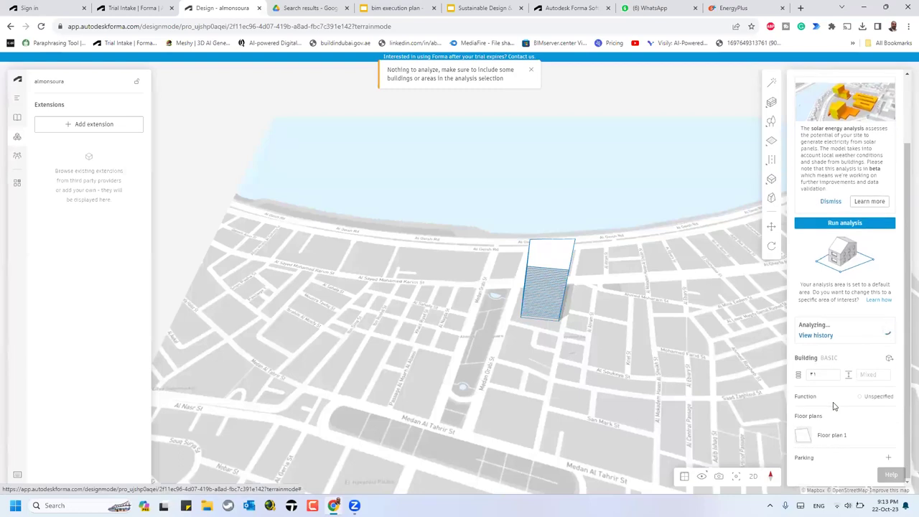
{"action": "left_click", "coordinate": [805, 372]}
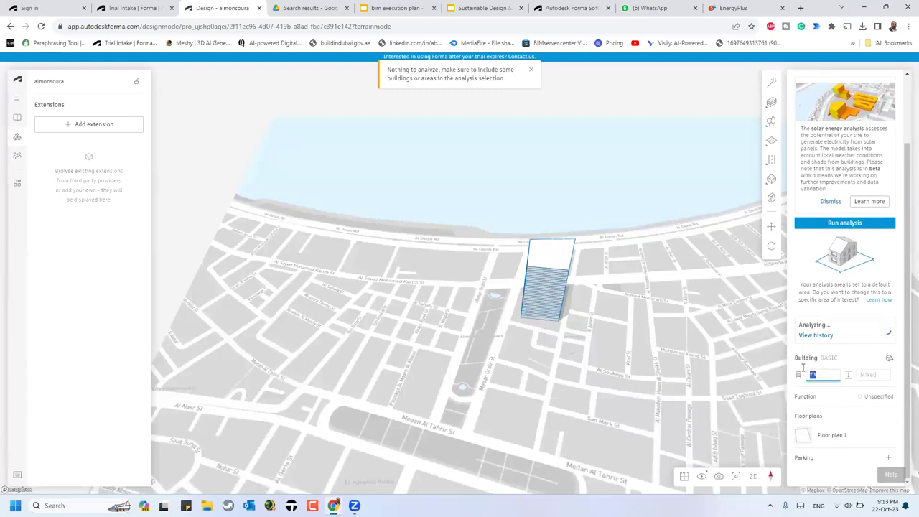
{"action": "type", "text": "16"}
{"action": "key", "text": "Return"}
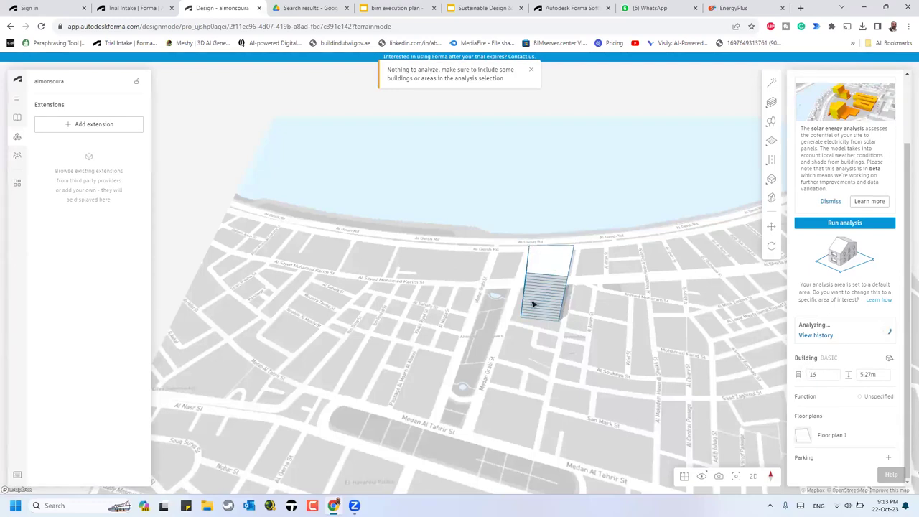
{"action": "right_click_drag", "start_coordinate": [550, 314], "coordinate": [535, 287]}
{"action": "double_click", "coordinate": [860, 375]}
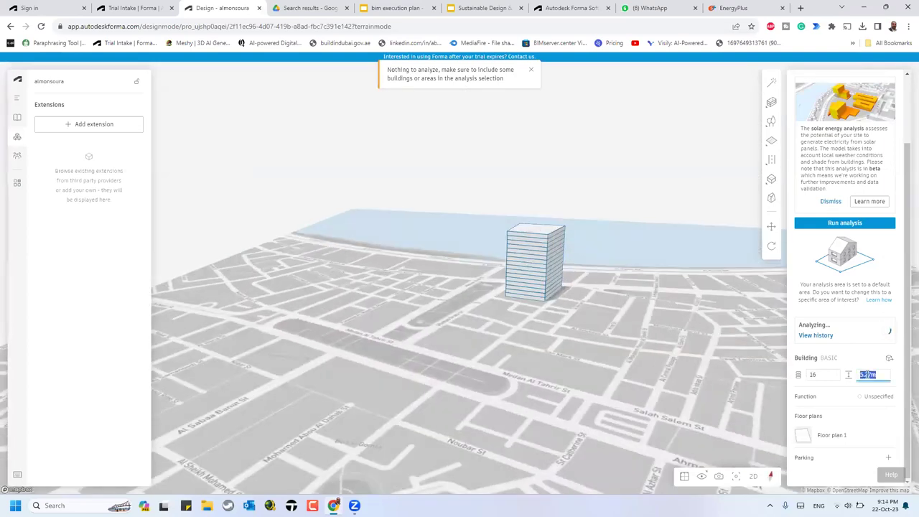
{"action": "type", "text": "4."}
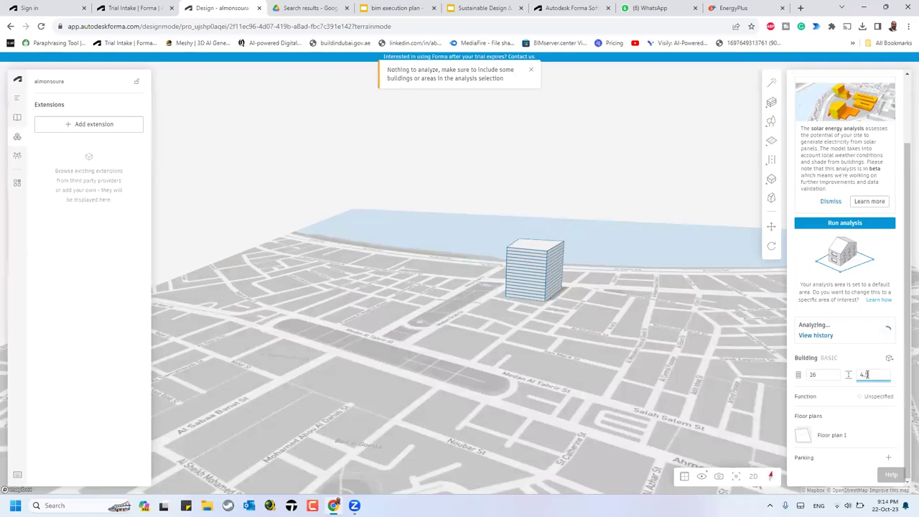
{"action": "type", "text": "5m"}
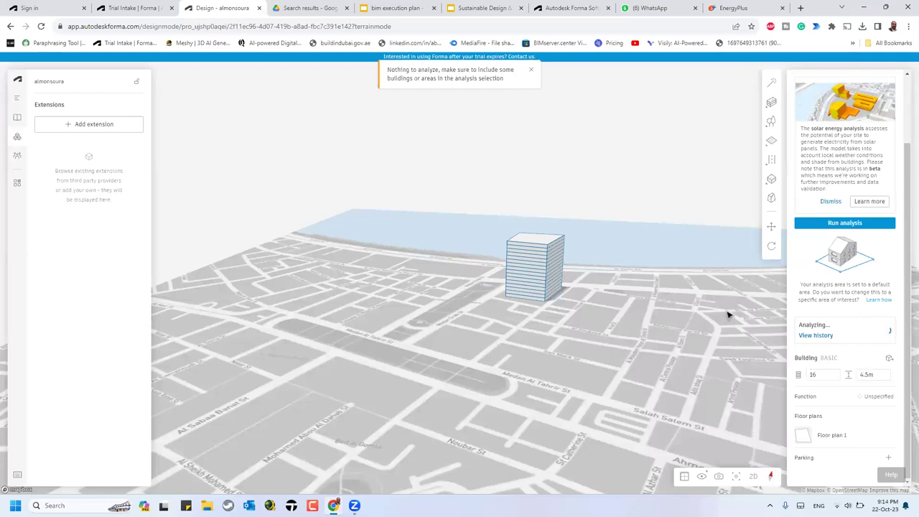
Step: Draw a second four-sided basic building between Al Soukeya St and Kriet St, with a side about 72 m long, and raise it above the first building
{"action": "scroll", "coordinate": [542, 261], "scroll_direction": "up", "scroll_amount": 5}
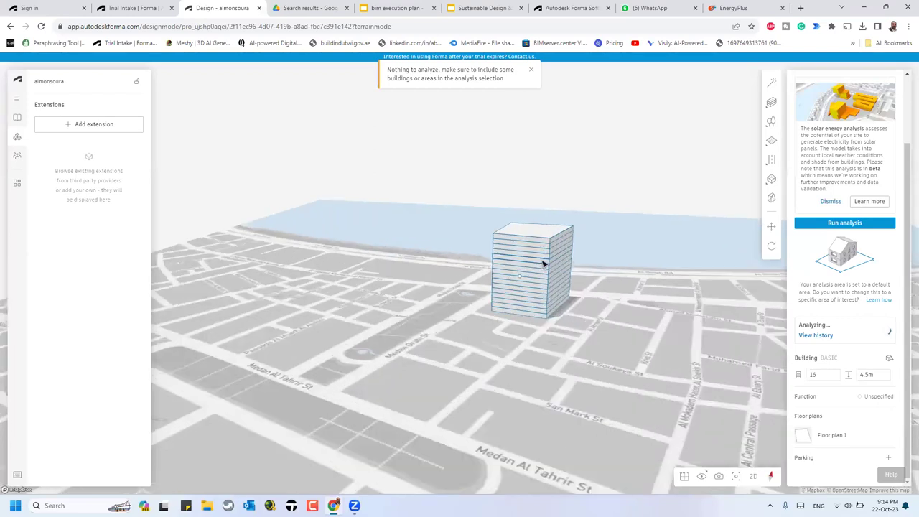
{"action": "scroll", "coordinate": [543, 264], "scroll_direction": "up", "scroll_amount": 2}
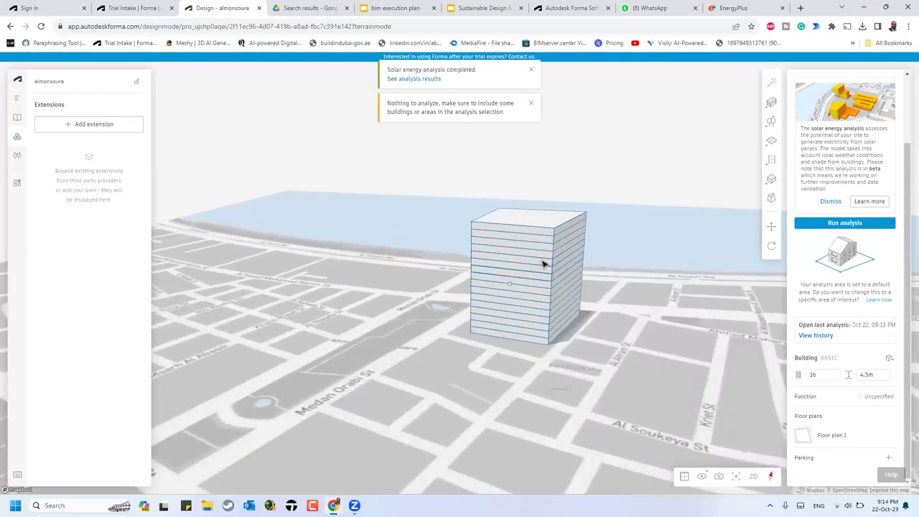
{"action": "mouse_move", "coordinate": [784, 120]}
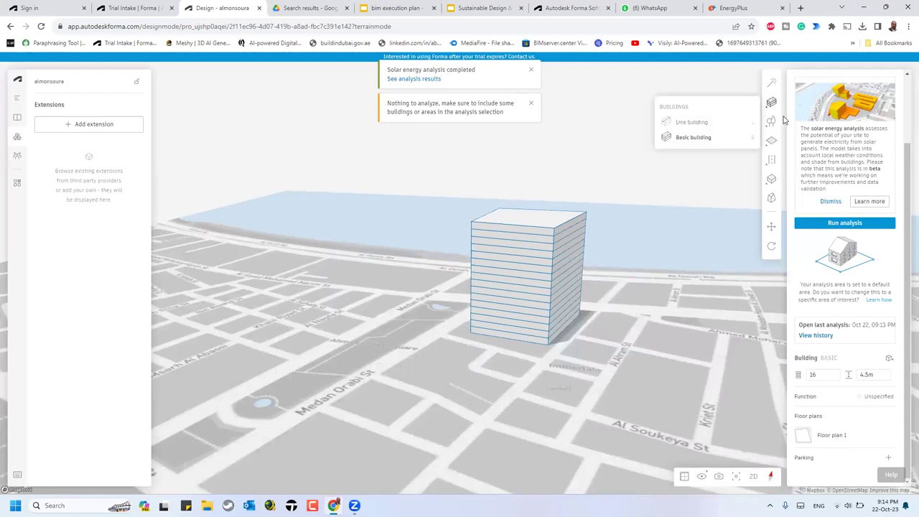
{"action": "left_click", "coordinate": [700, 138]}
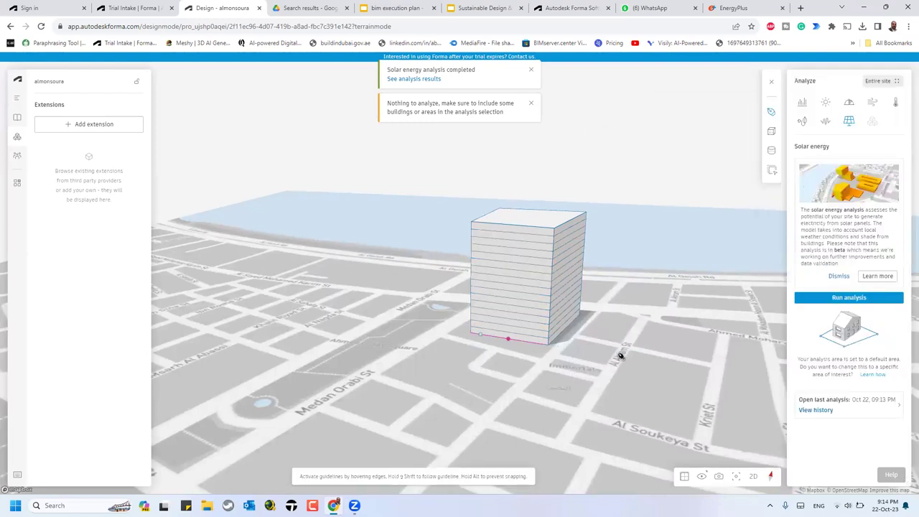
{"action": "left_click", "coordinate": [698, 370]}
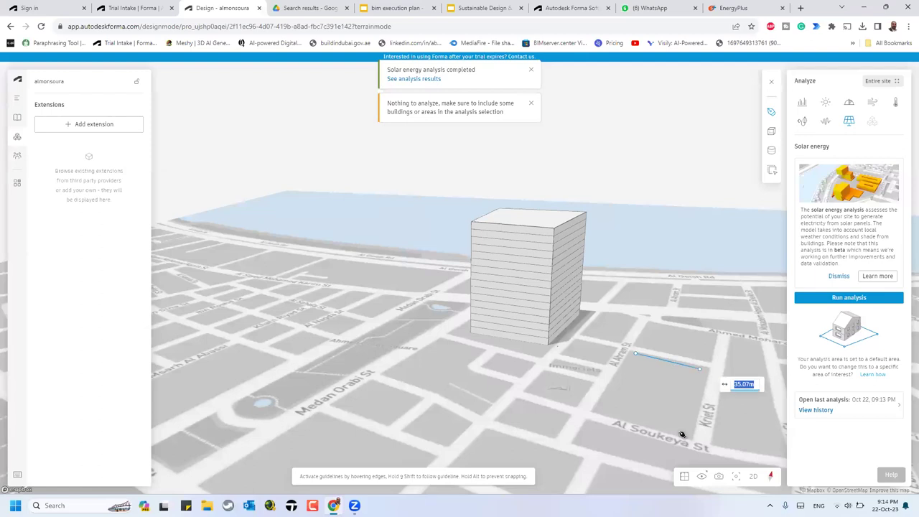
{"action": "left_click", "coordinate": [683, 437]}
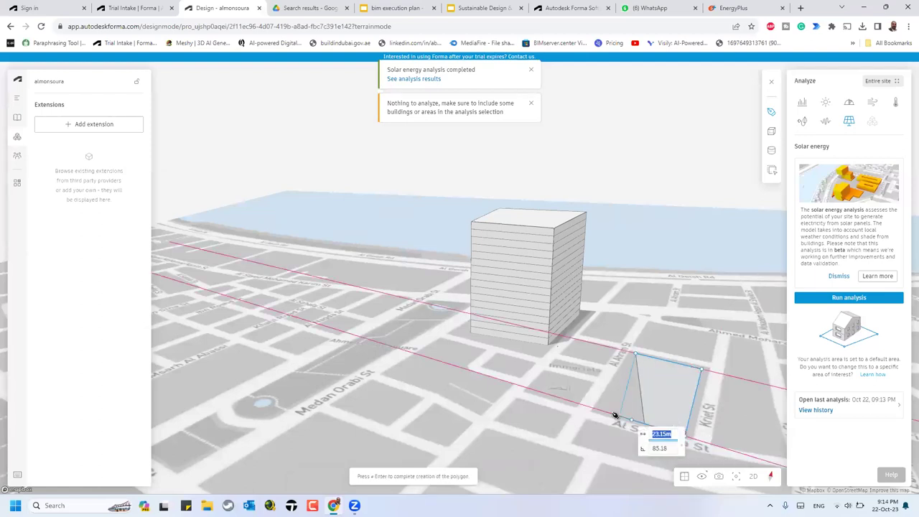
{"action": "left_click", "coordinate": [603, 410]}
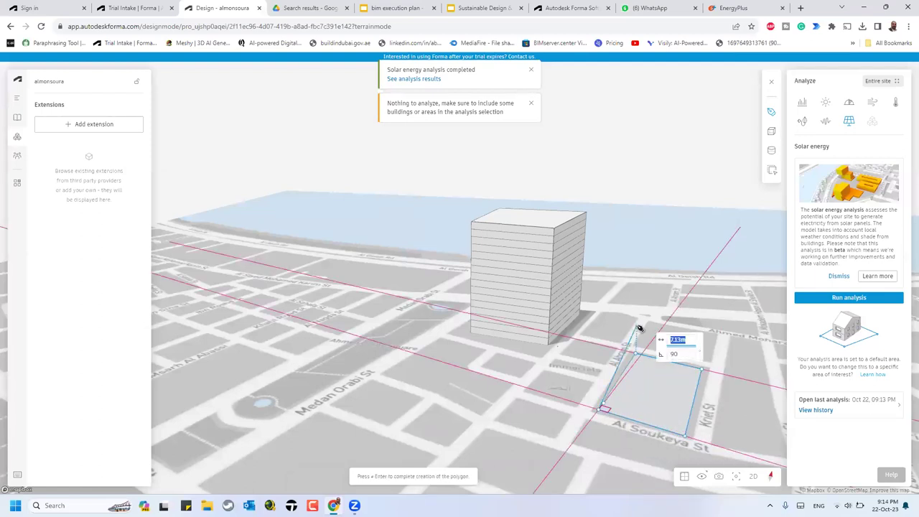
{"action": "left_click", "coordinate": [635, 355]}
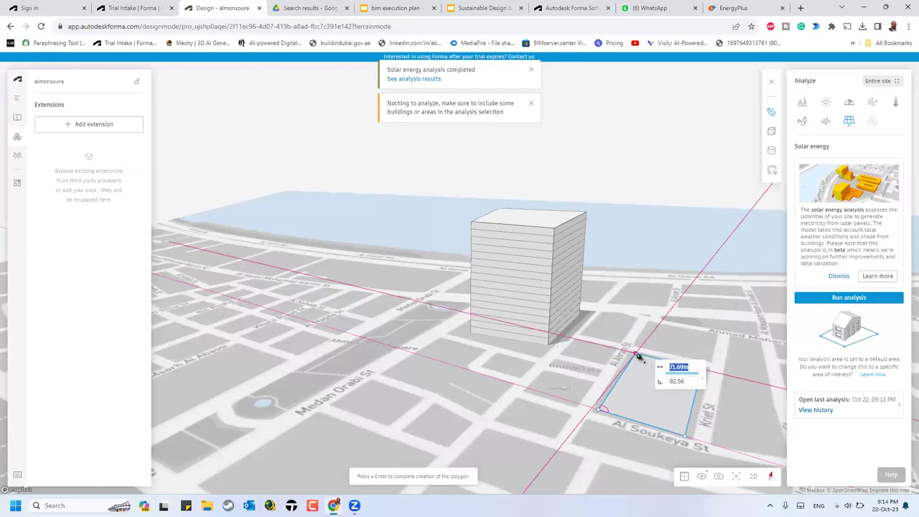
{"action": "key", "text": "Return"}
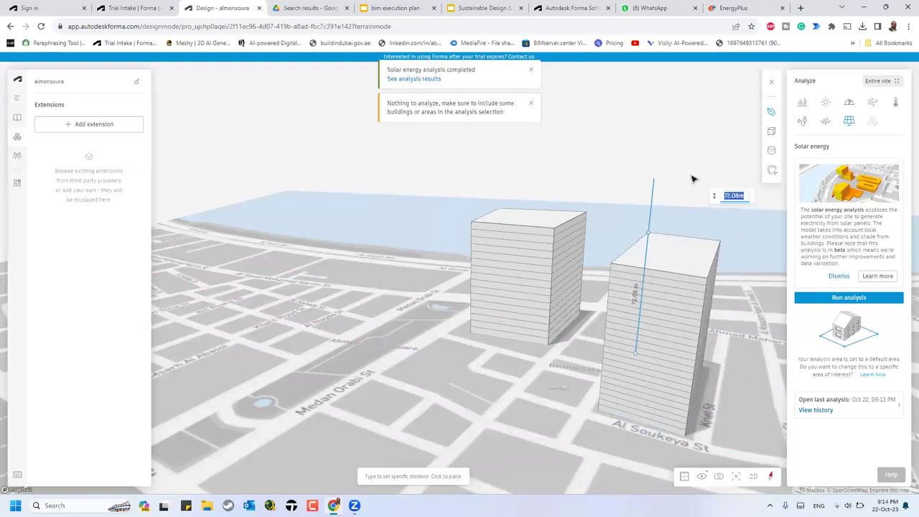
{"action": "left_click", "coordinate": [653, 229]}
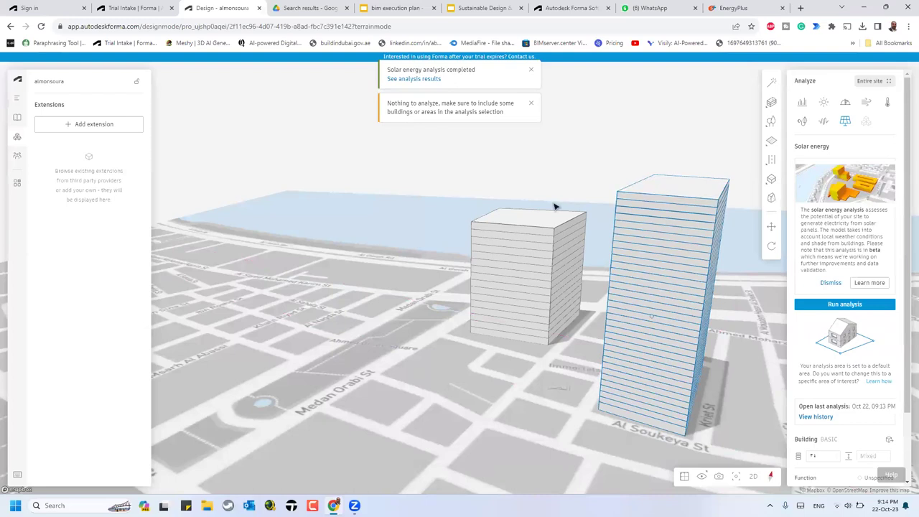
Step: Add a tree line about 62 m long in front of the 16-floor building, parallel to its near facade
{"action": "left_click", "coordinate": [771, 121]}
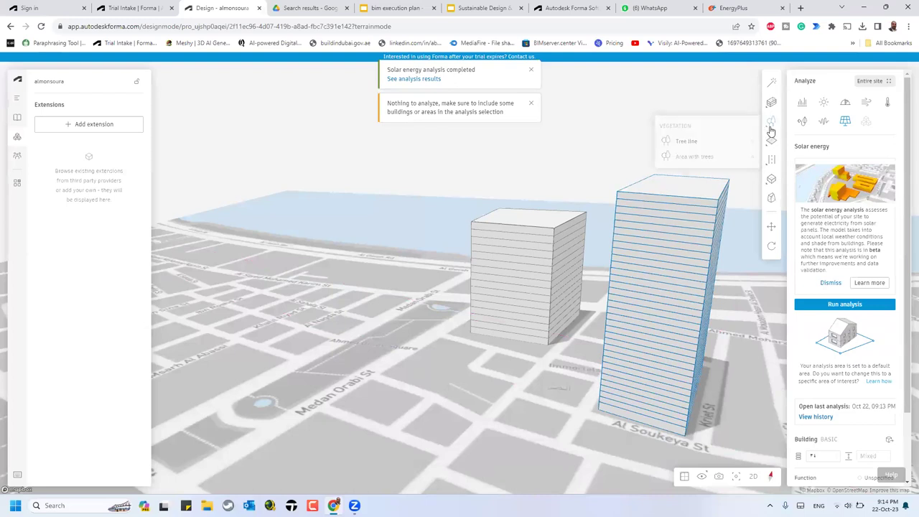
{"action": "left_click", "coordinate": [713, 148]}
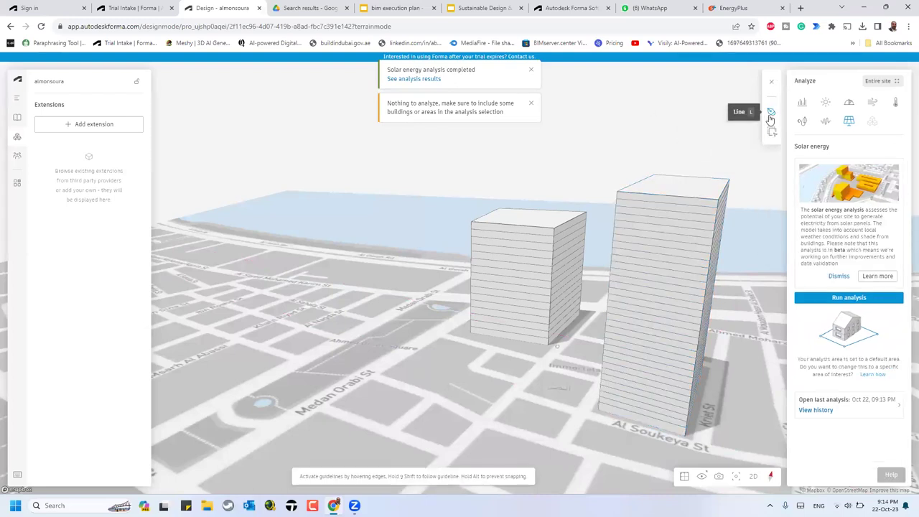
{"action": "left_click", "coordinate": [455, 331]}
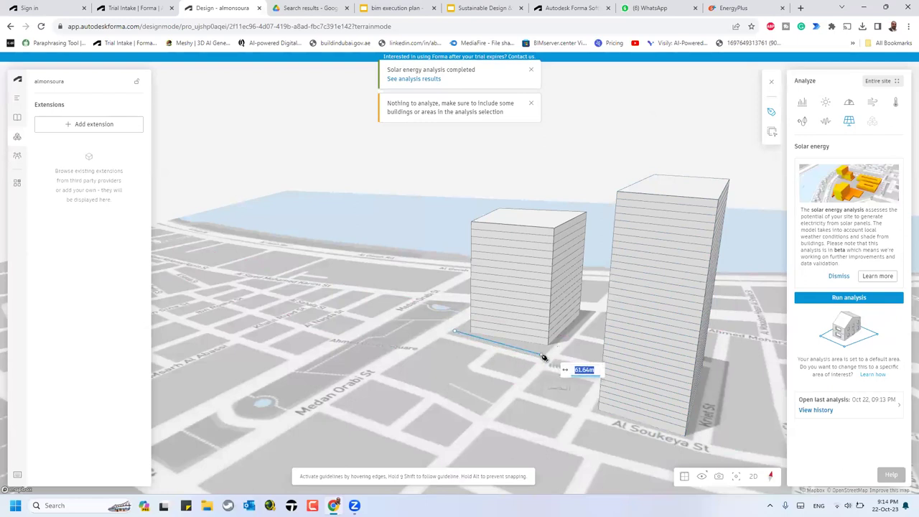
{"action": "left_click", "coordinate": [540, 354]}
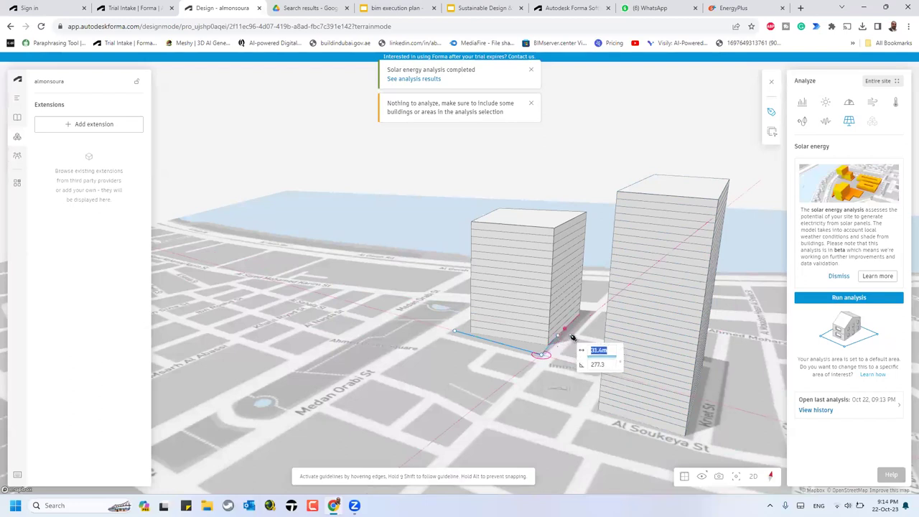
{"action": "key", "text": "Return"}
Step: Draw a road along the street beside the 16-floor building, past the end of the tree line, and bend it onto the cross street near the sea
{"action": "scroll", "coordinate": [533, 366], "scroll_direction": "up", "scroll_amount": 1}
{"action": "scroll", "coordinate": [533, 366], "scroll_direction": "up", "scroll_amount": 5}
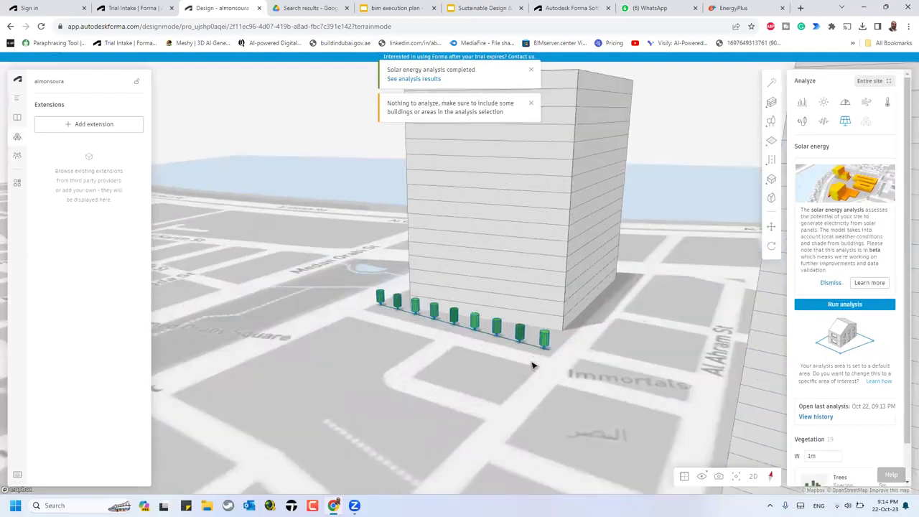
{"action": "scroll", "coordinate": [514, 334], "scroll_direction": "down", "scroll_amount": 1}
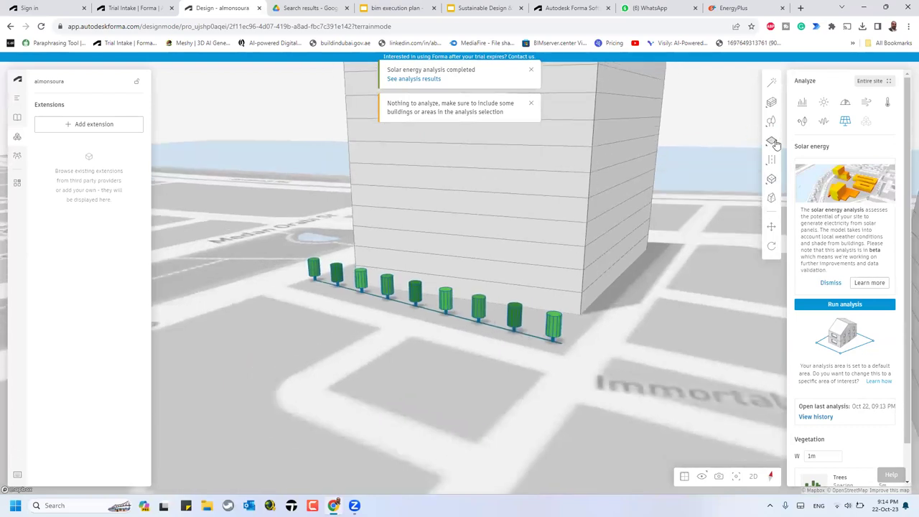
{"action": "mouse_move", "coordinate": [775, 144]}
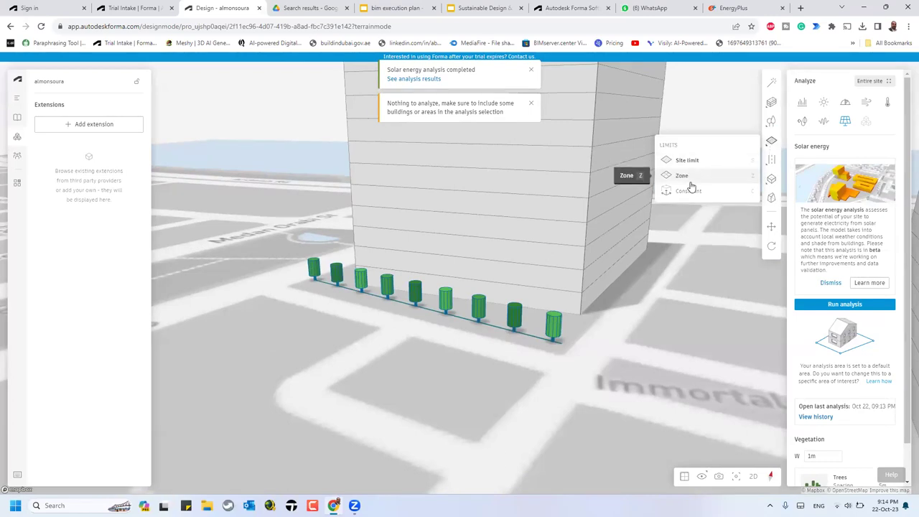
{"action": "mouse_move", "coordinate": [771, 161]}
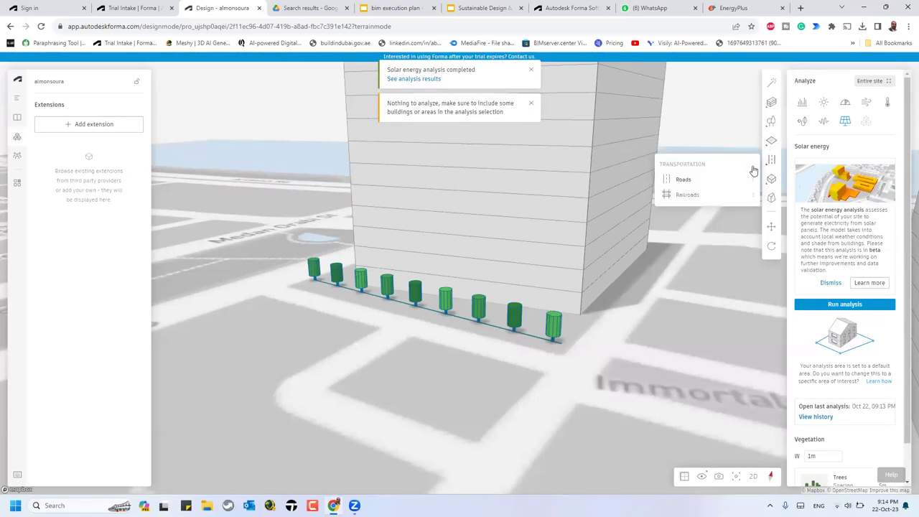
{"action": "left_click", "coordinate": [681, 181]}
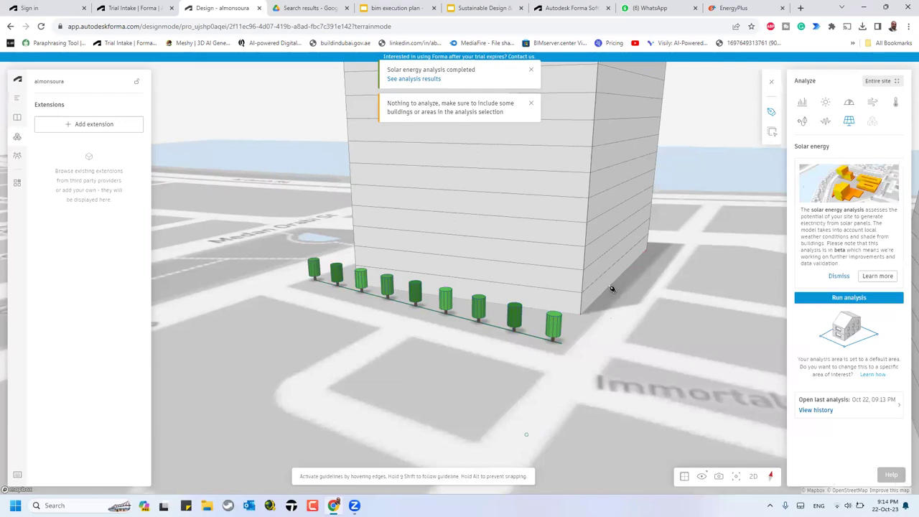
{"action": "left_click", "coordinate": [712, 207]}
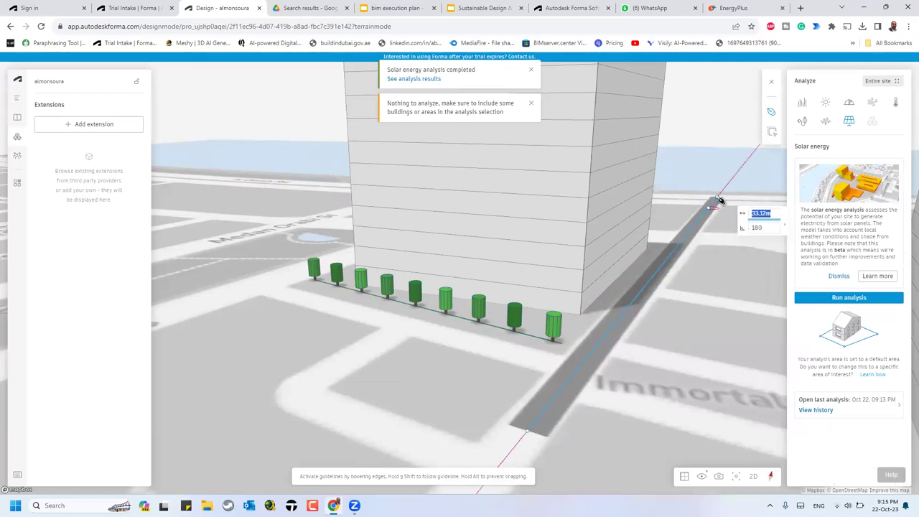
{"action": "double_click", "coordinate": [762, 201]}
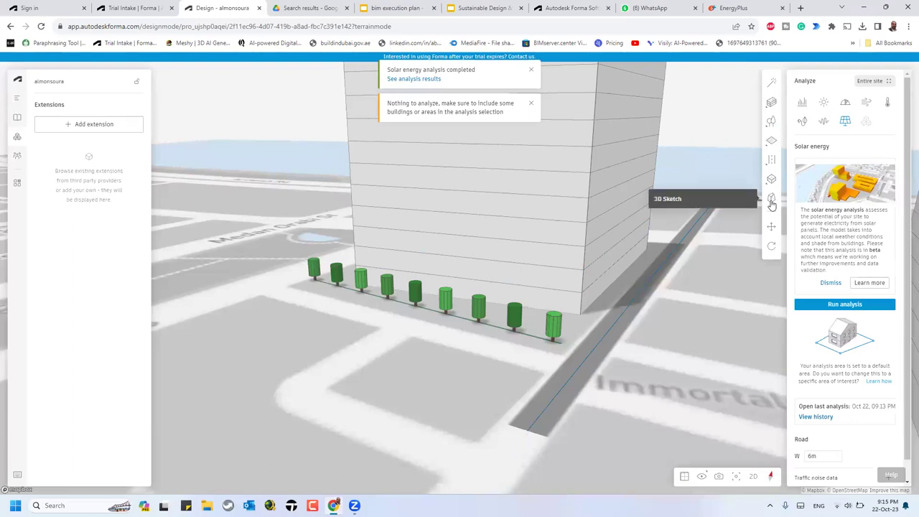
Step: Move the new road about 13 m along its own direction, away from the sea, with a point on the tree line as reference
{"action": "mouse_move", "coordinate": [772, 206]}
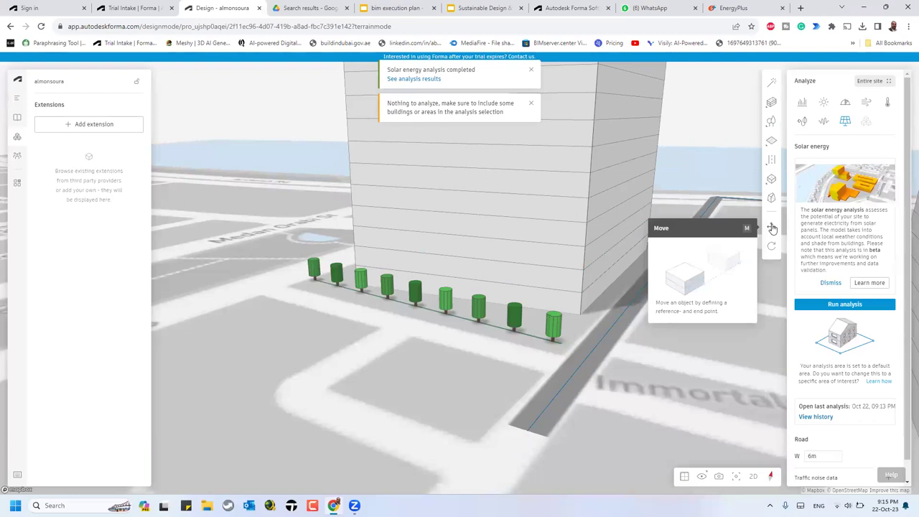
{"action": "left_click", "coordinate": [771, 228]}
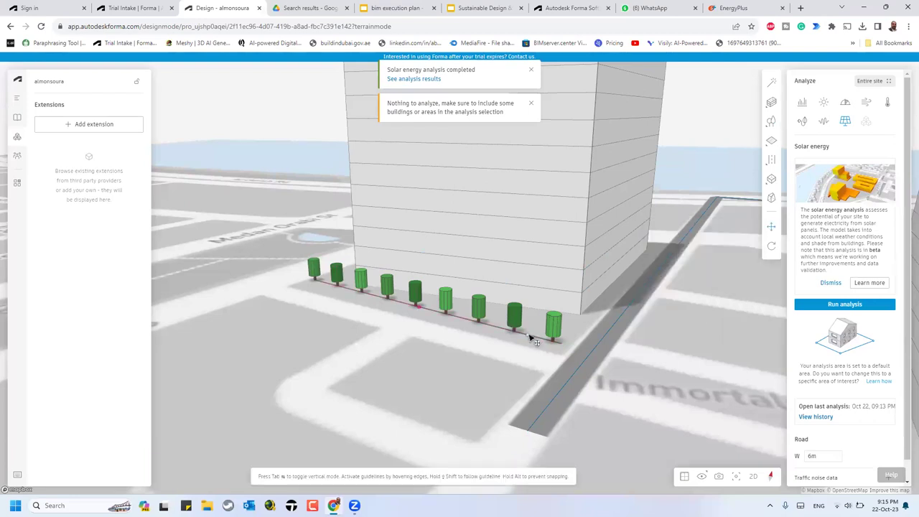
{"action": "left_click", "coordinate": [534, 342]}
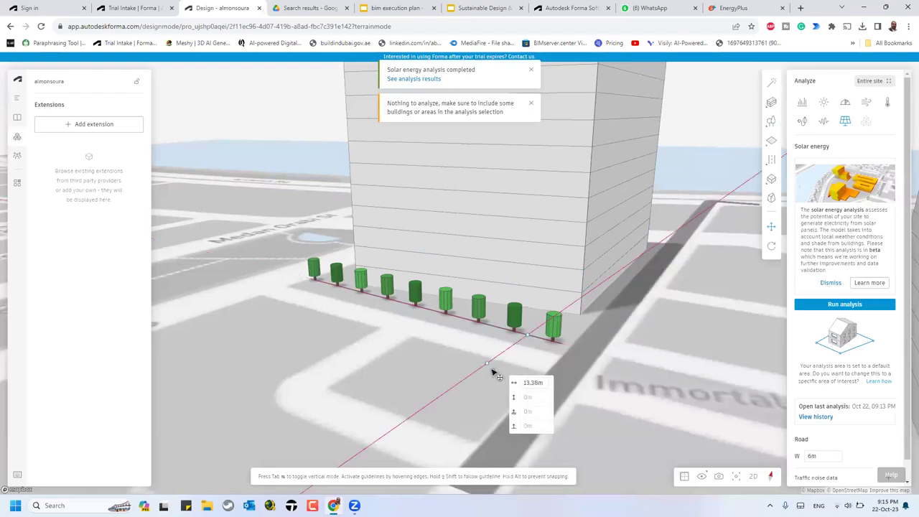
{"action": "key", "text": "Escape"}
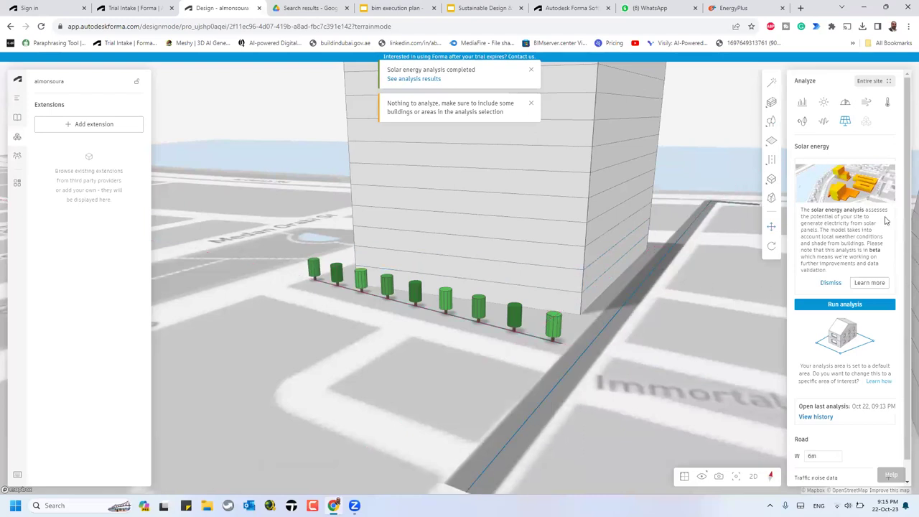
Step: Show the area metrics of the 16-floor building's lowest floor and open its floor outline for editing
{"action": "left_click", "coordinate": [802, 103]}
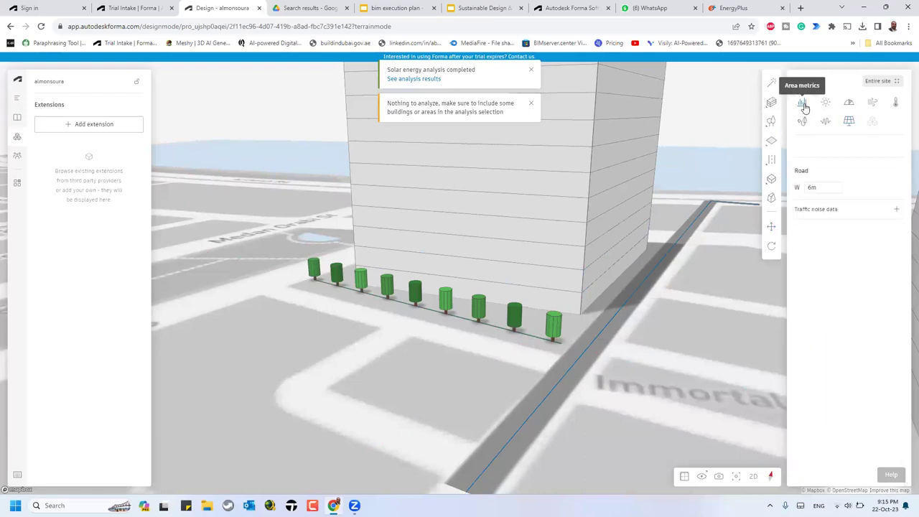
{"action": "left_click", "coordinate": [588, 285]}
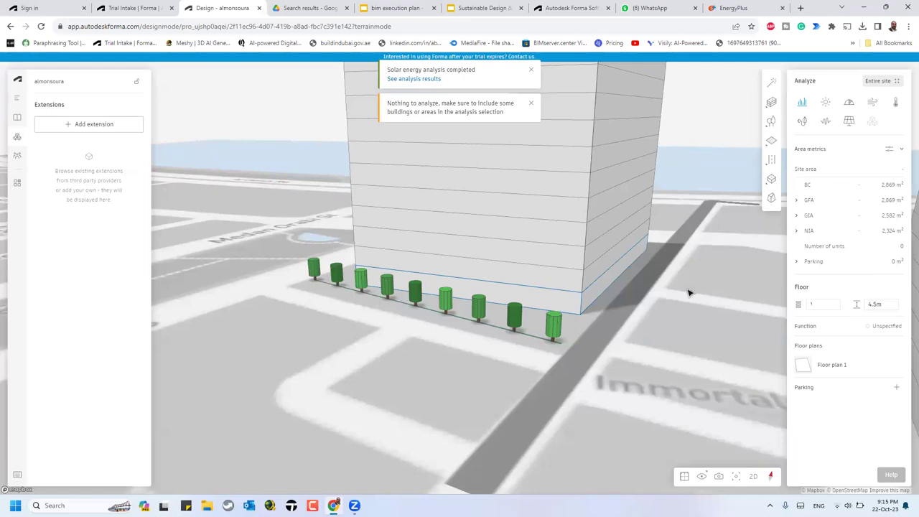
{"action": "double_click", "coordinate": [600, 291]}
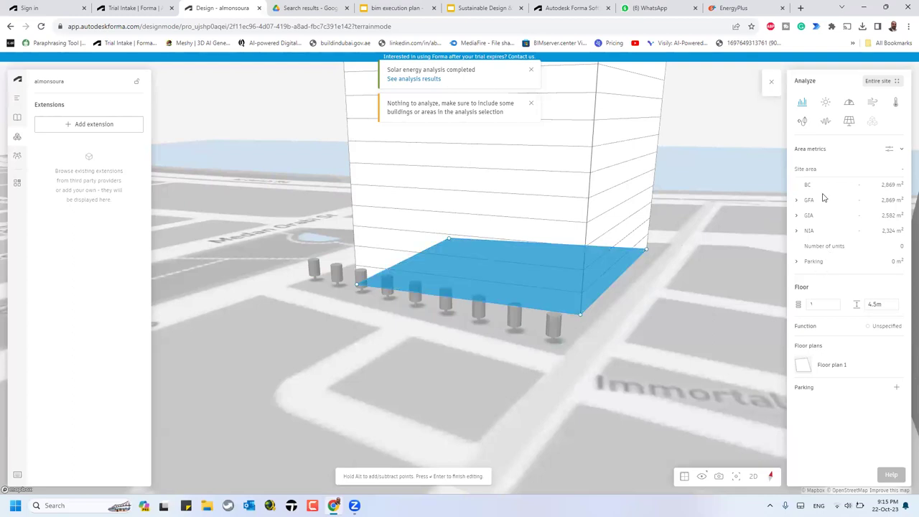
Step: Run the sun hours analysis for June 21 on the entire site
{"action": "left_click", "coordinate": [827, 102]}
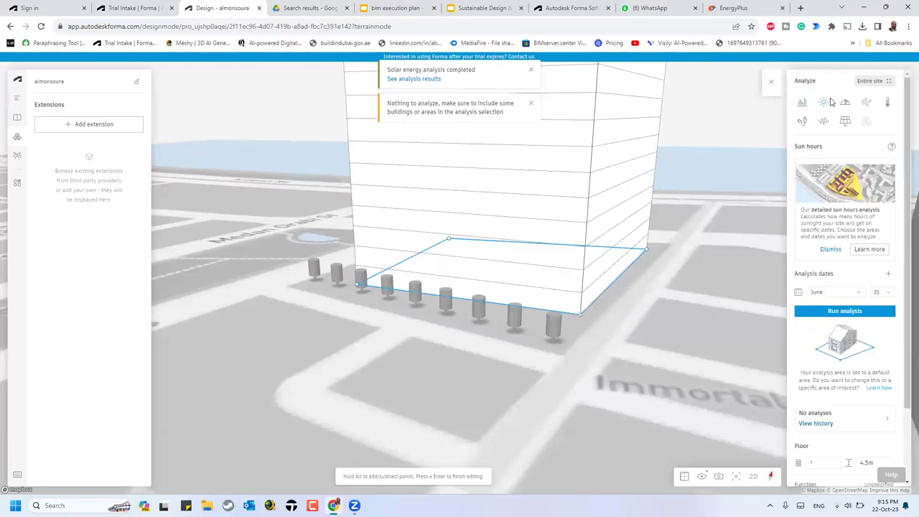
{"action": "scroll", "coordinate": [850, 336], "scroll_direction": "down", "scroll_amount": 2}
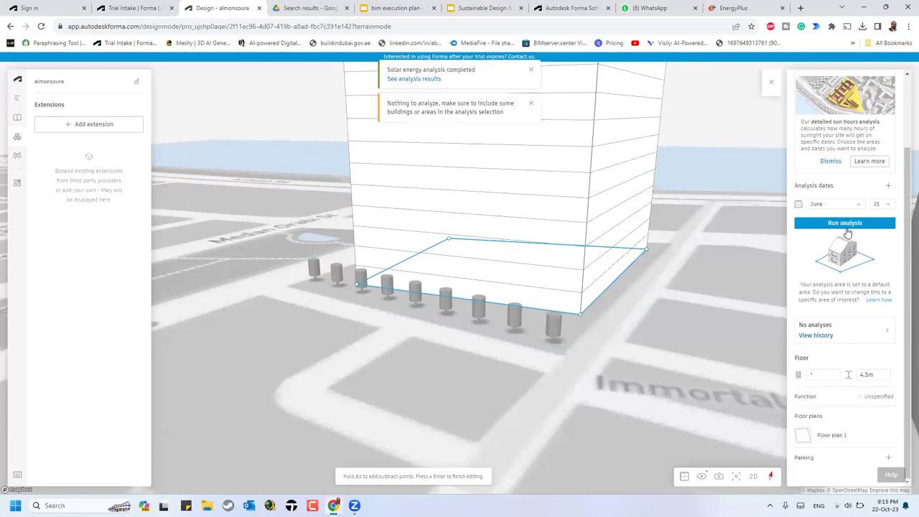
{"action": "left_click", "coordinate": [846, 224]}
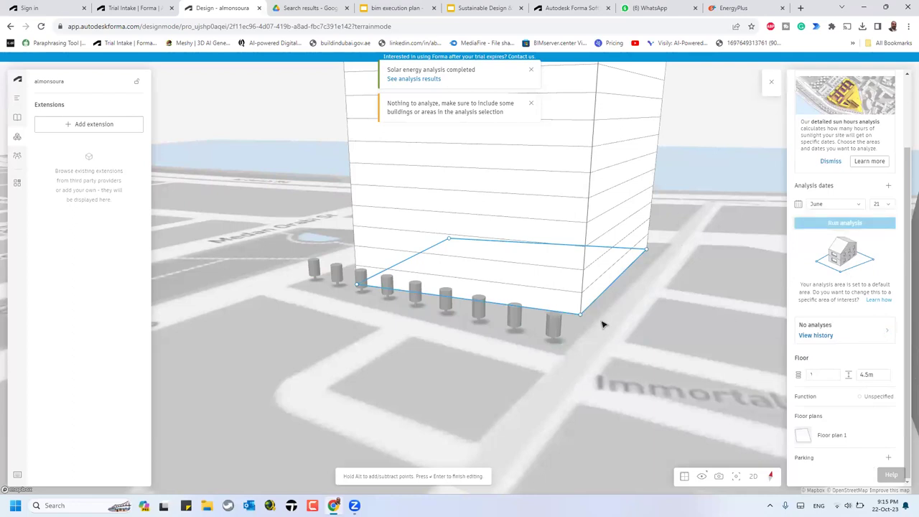
{"action": "right_click_drag", "start_coordinate": [601, 322], "coordinate": [560, 291]}
{"action": "scroll", "coordinate": [559, 291], "scroll_direction": "down", "scroll_amount": 5}
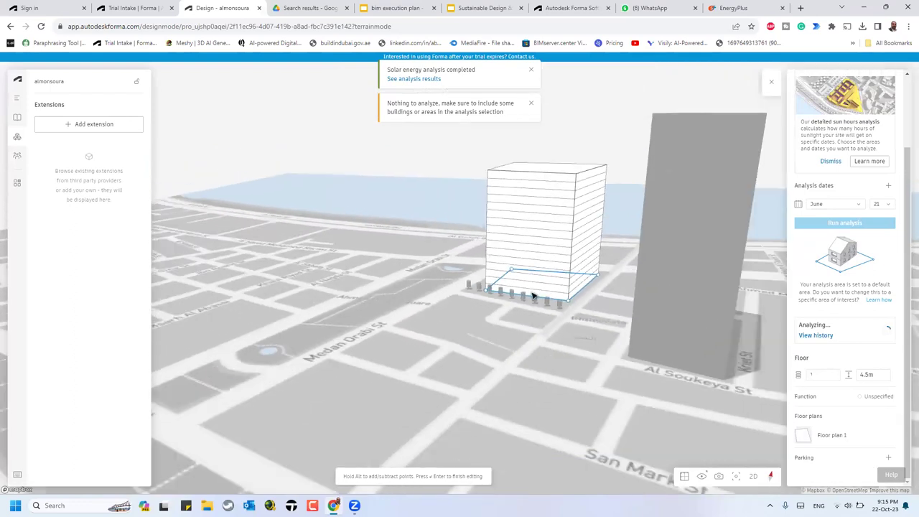
{"action": "right_click_drag", "start_coordinate": [562, 274], "coordinate": [660, 208]}
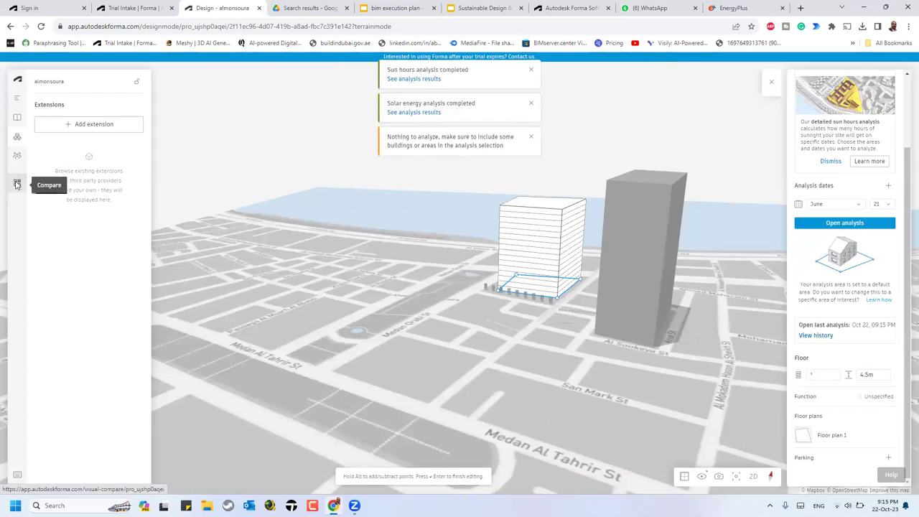
Step: Compare Proposal 1's sun hours and solar energy results side by side, examining the buildings from several angles and from above
{"action": "left_click", "coordinate": [16, 185]}
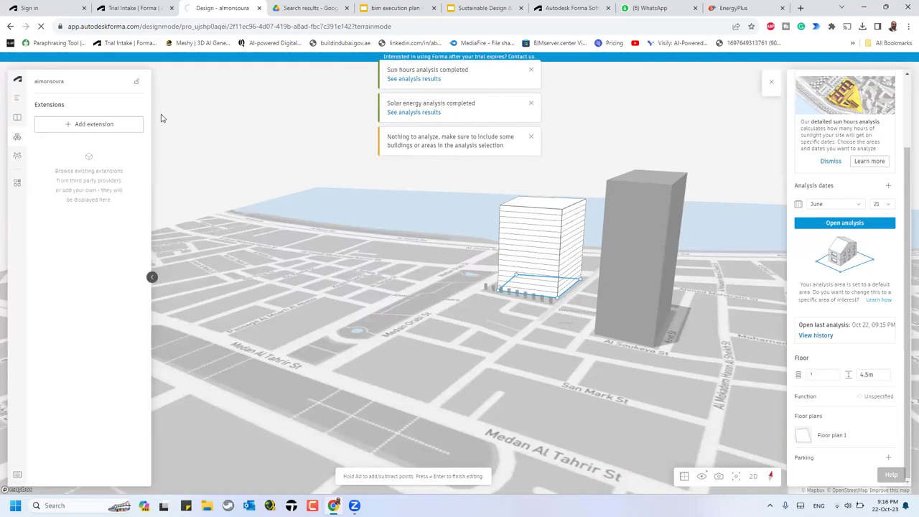
{"action": "left_click", "coordinate": [414, 79]}
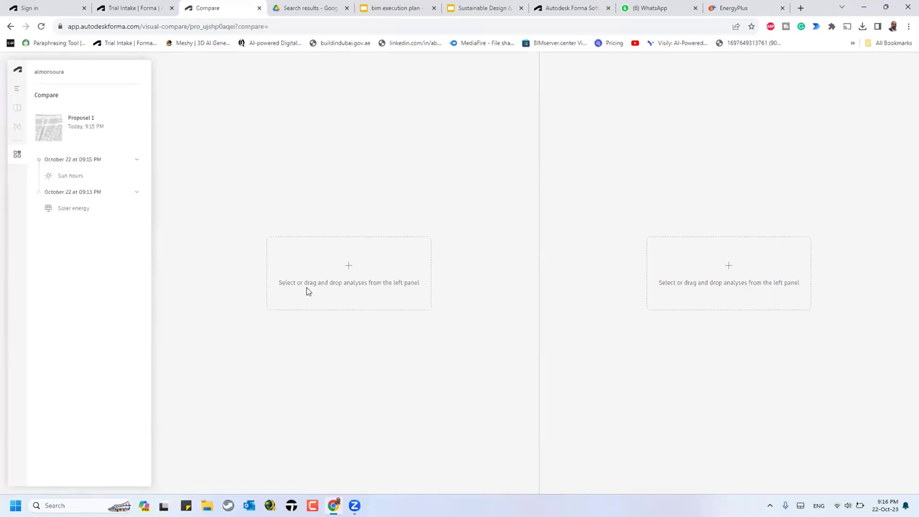
{"action": "left_click", "coordinate": [62, 126]}
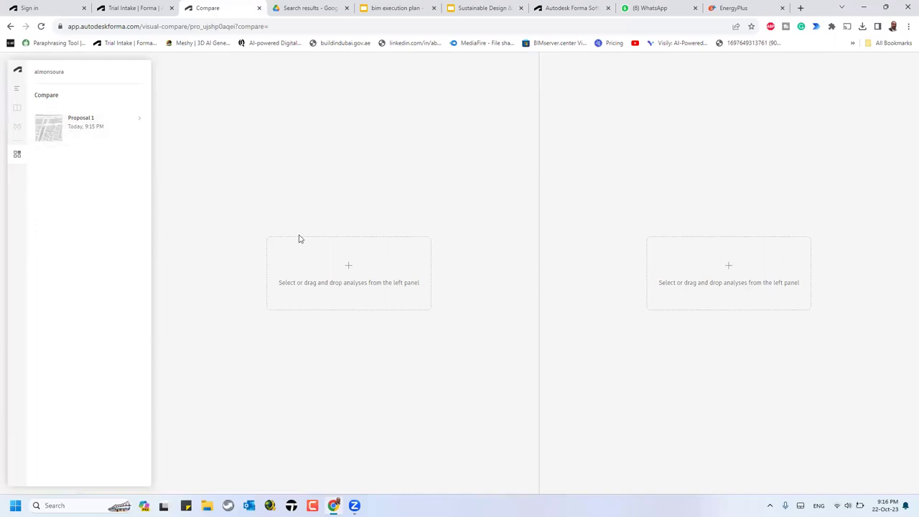
{"action": "left_click", "coordinate": [78, 138]}
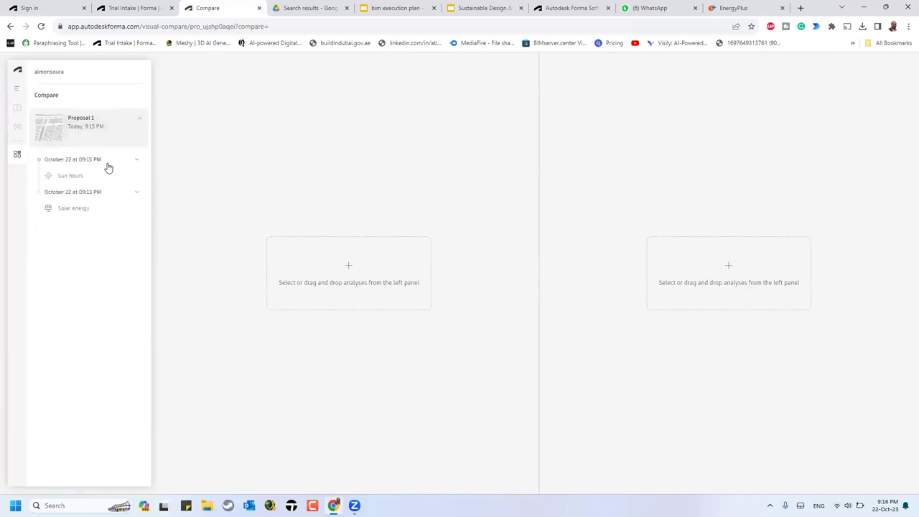
{"action": "left_click", "coordinate": [94, 172]}
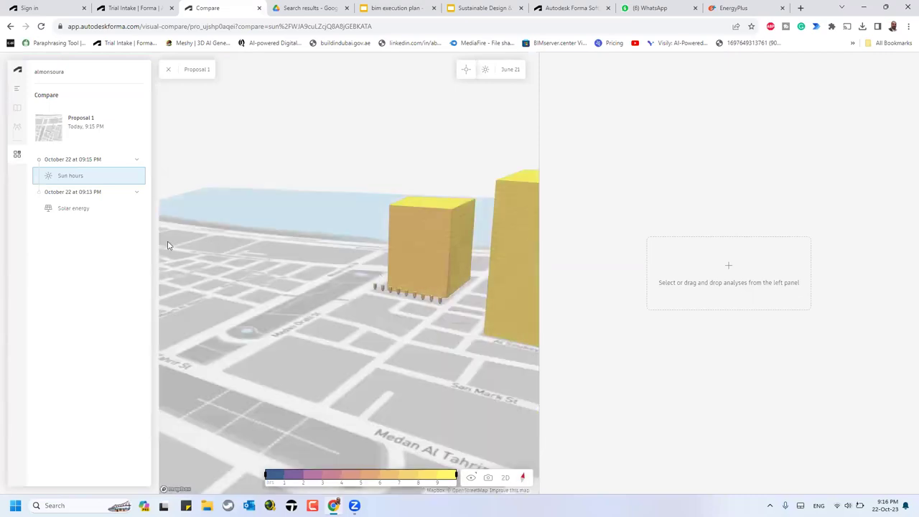
{"action": "left_click", "coordinate": [83, 210]}
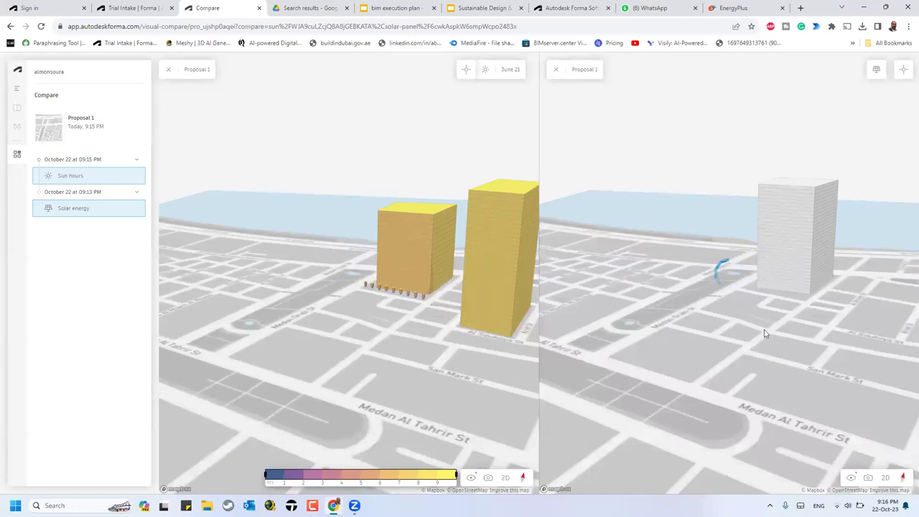
{"action": "scroll", "coordinate": [649, 331], "scroll_direction": "down", "scroll_amount": 5}
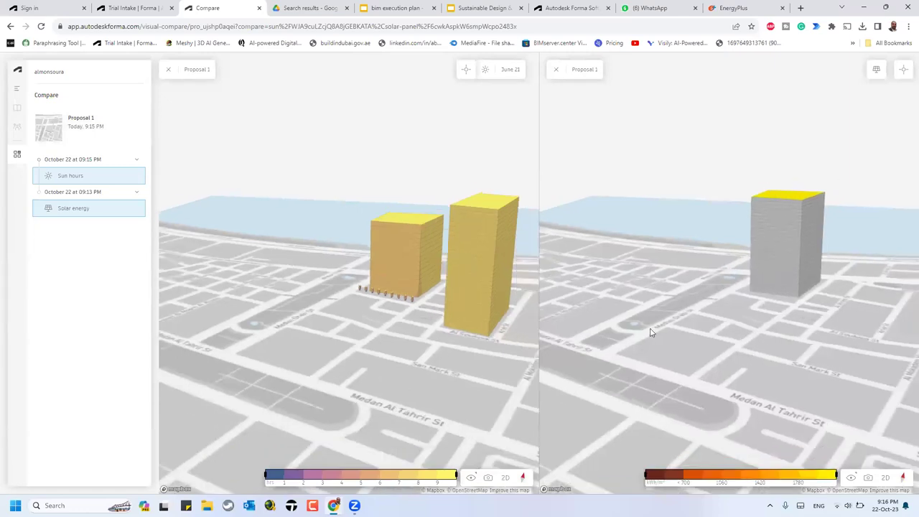
{"action": "scroll", "coordinate": [602, 318], "scroll_direction": "down", "scroll_amount": 2}
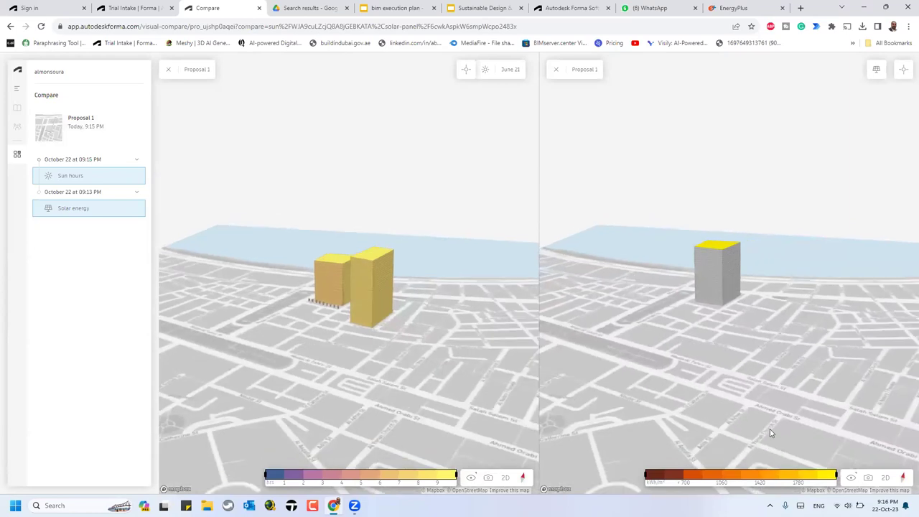
{"action": "scroll", "coordinate": [807, 408], "scroll_direction": "up", "scroll_amount": 5}
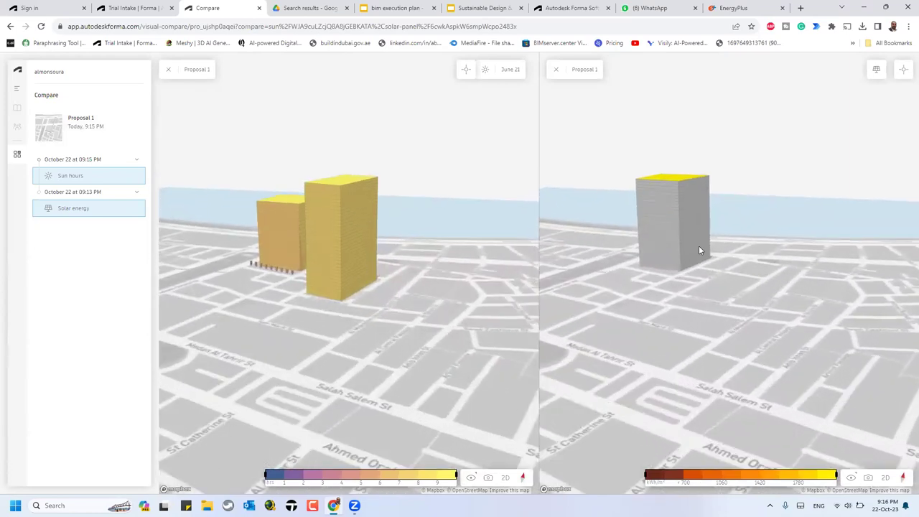
{"action": "right_click_drag", "start_coordinate": [725, 334], "coordinate": [660, 303]}
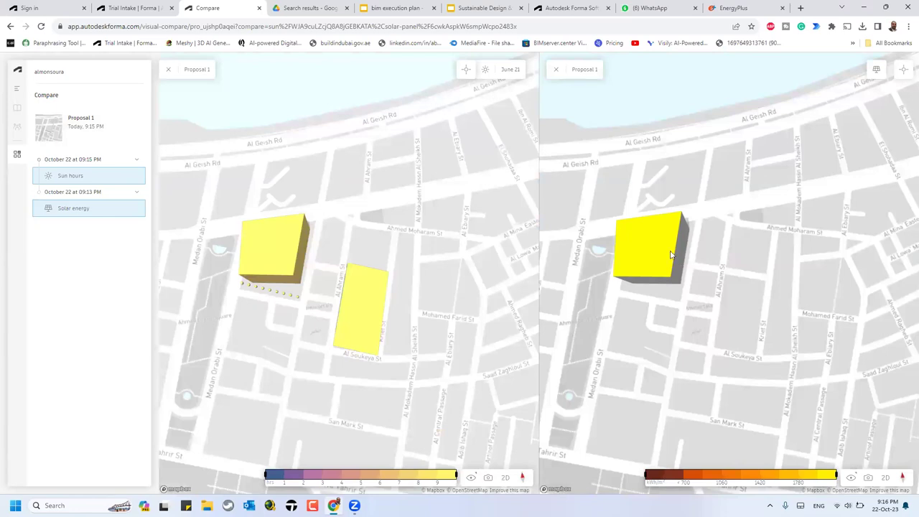
{"action": "right_click_drag", "start_coordinate": [669, 255], "coordinate": [643, 275]}
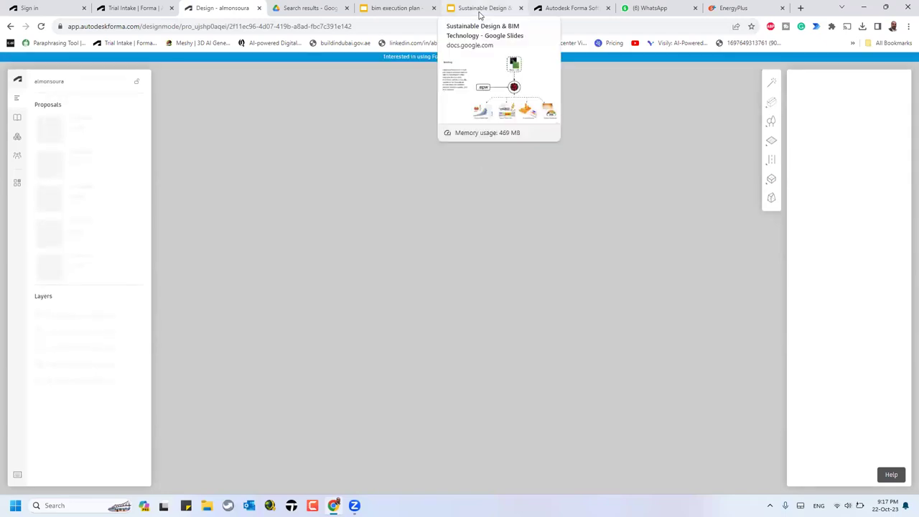
Step: Switch to the Sustainable Design & BIM Technology presentation in Google Slides, show it full screen and advance to the DesignBuilder slide
{"action": "left_click", "coordinate": [481, 9]}
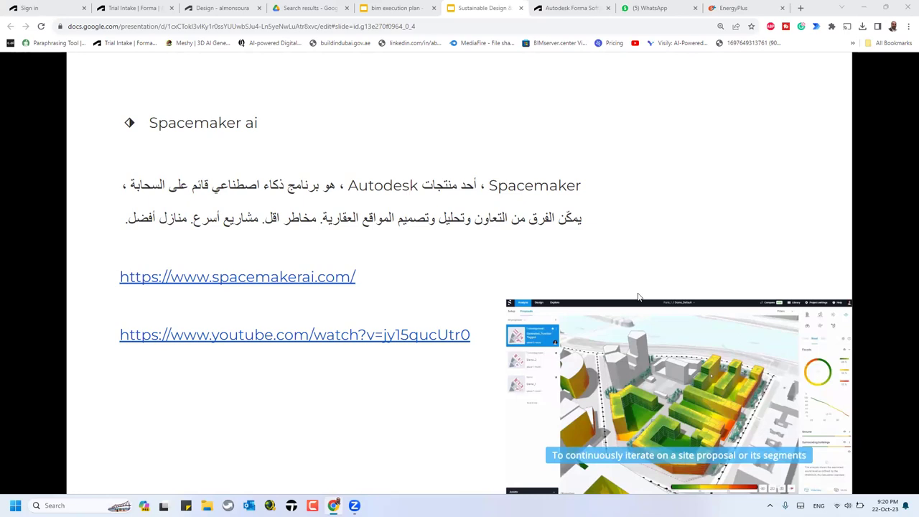
{"action": "key", "text": "ctrl+shift+f"}
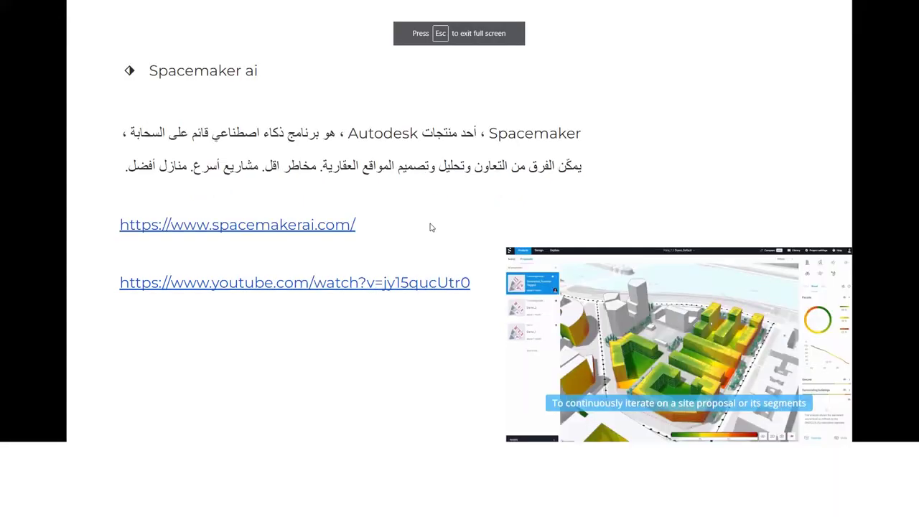
{"action": "key", "text": "Right"}
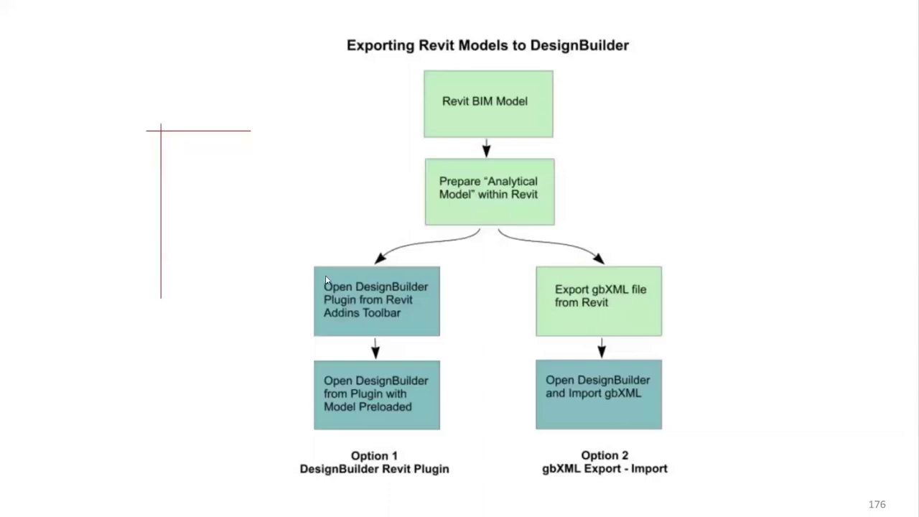
{"action": "left_click", "coordinate": [453, 287]}
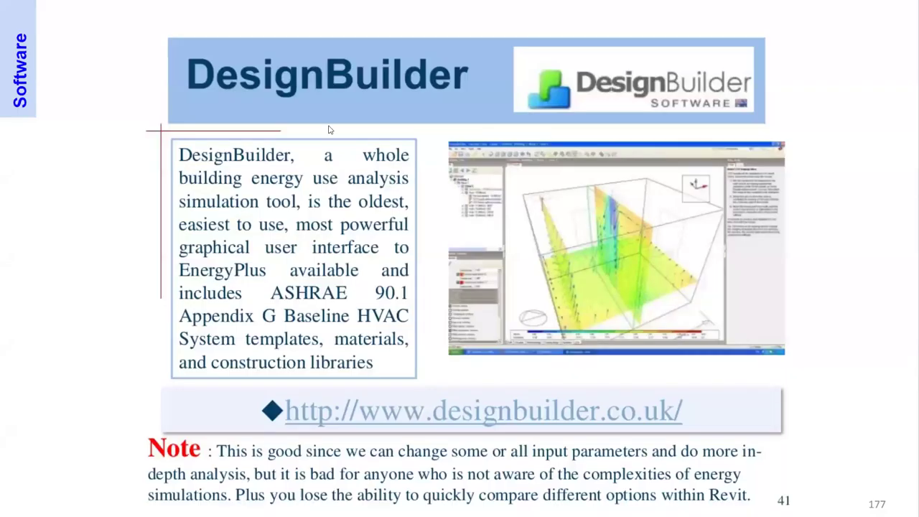